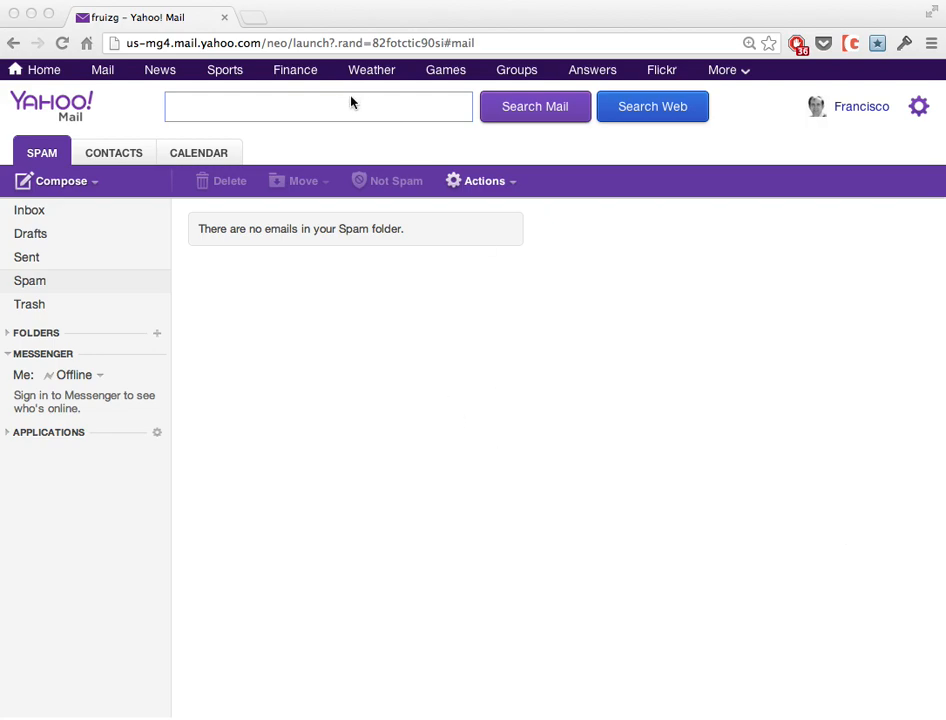
Open passlok.com in a new Chrome tab.
click(255, 21)
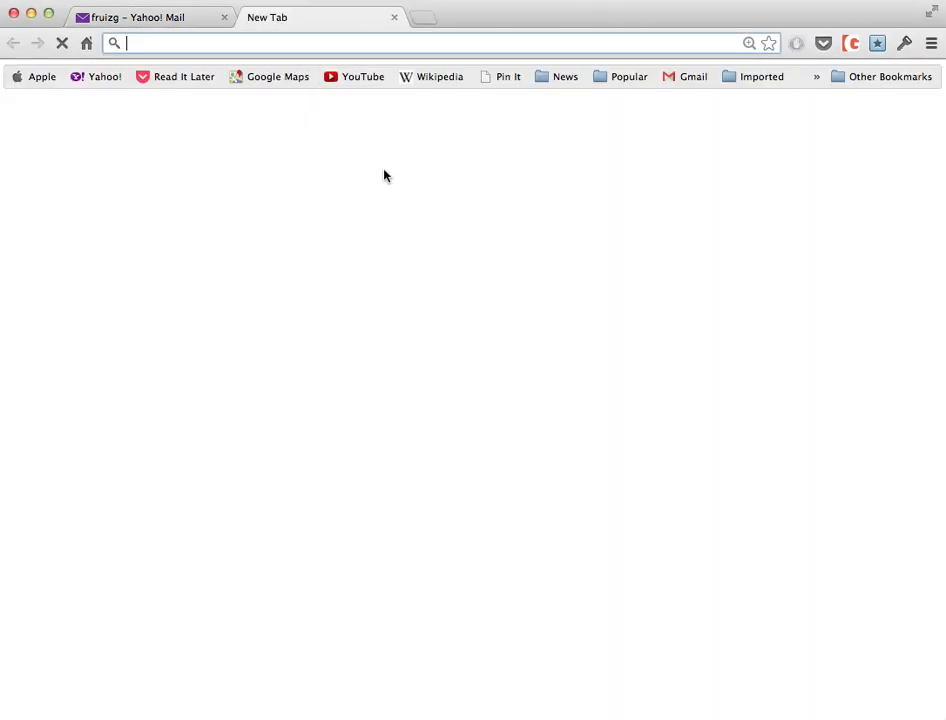
text(passlok.com)
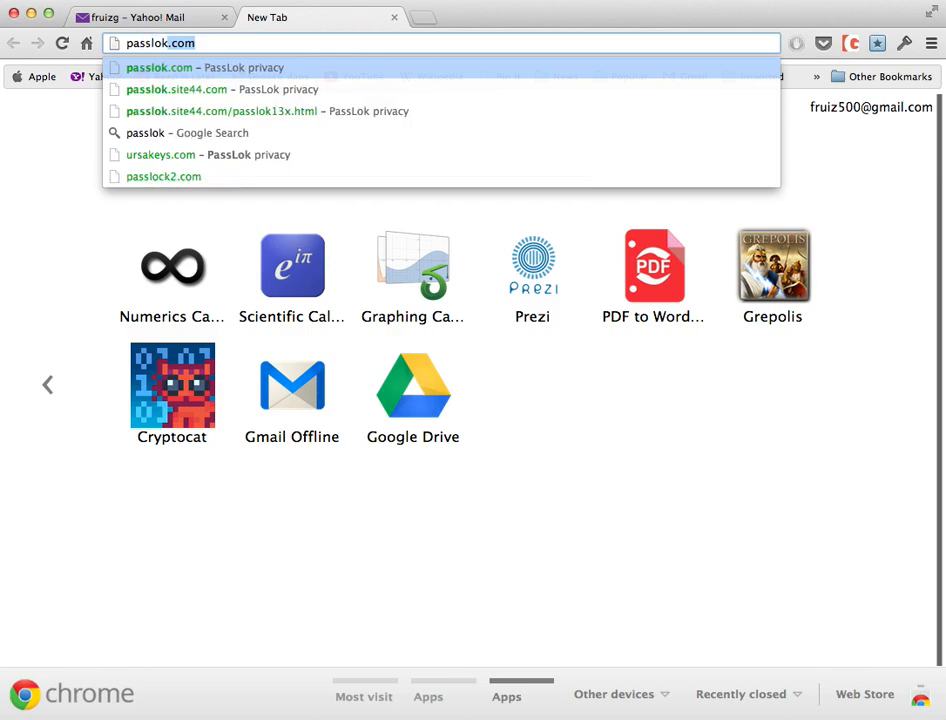
key(Return)
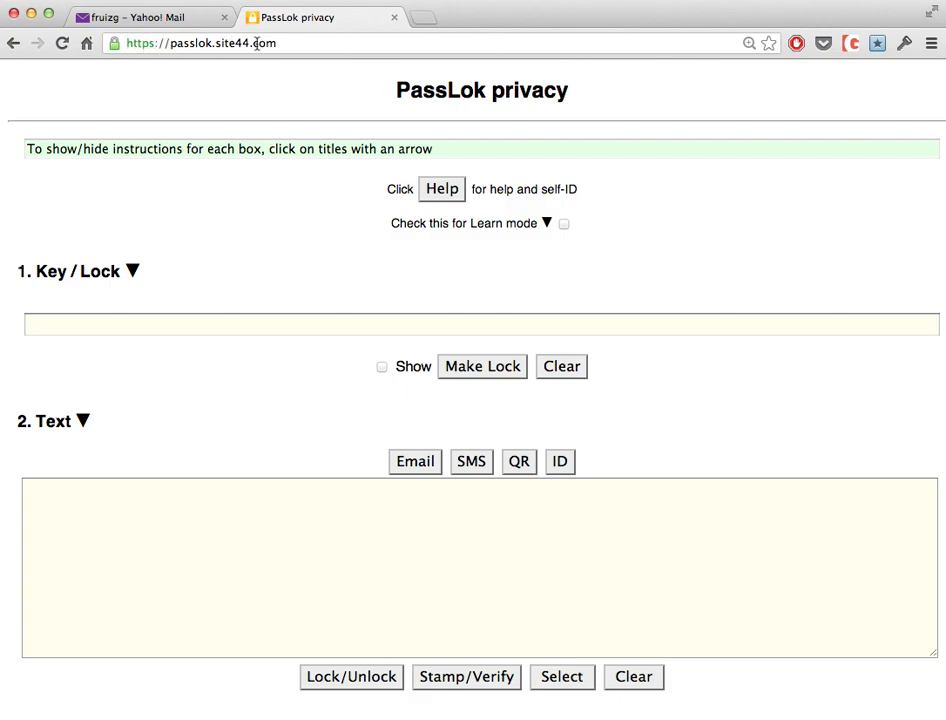
scroll(315, 257, down, 5)
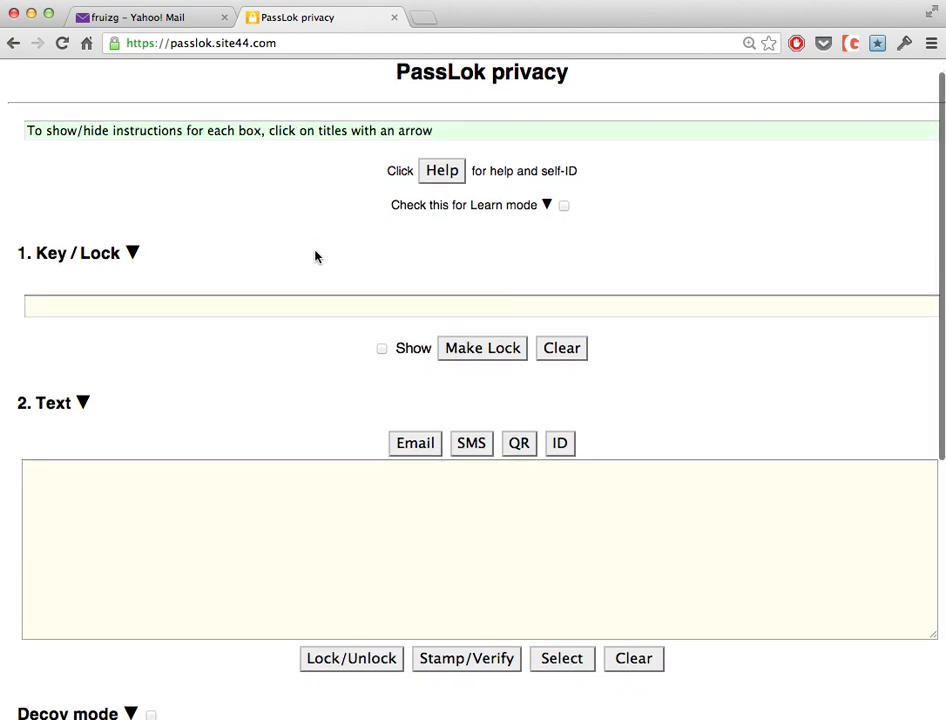
scroll(315, 251, up, 5)
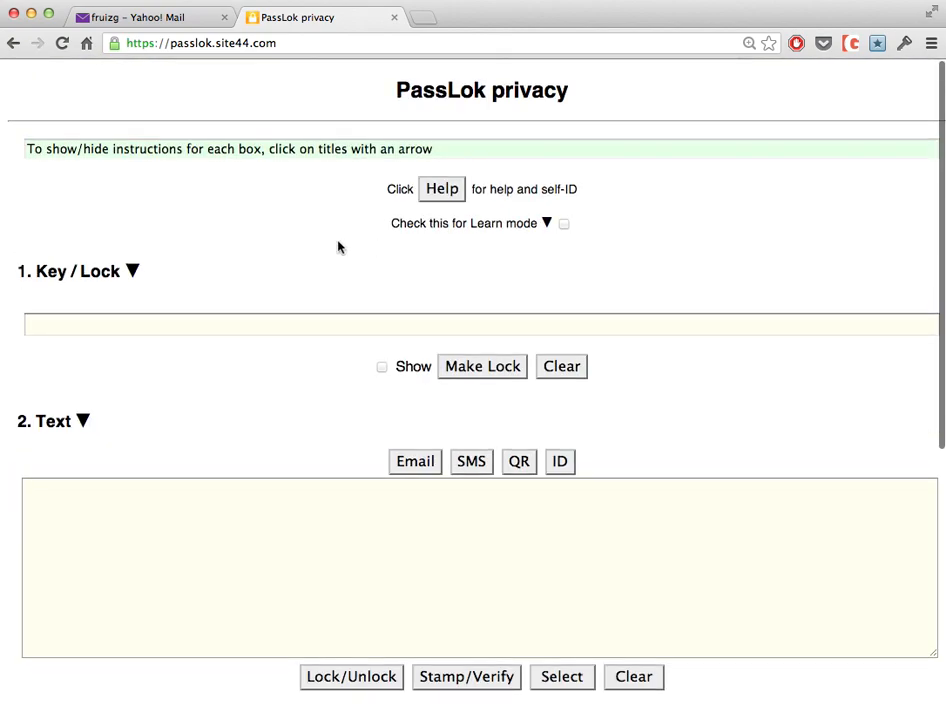
click(267, 327)
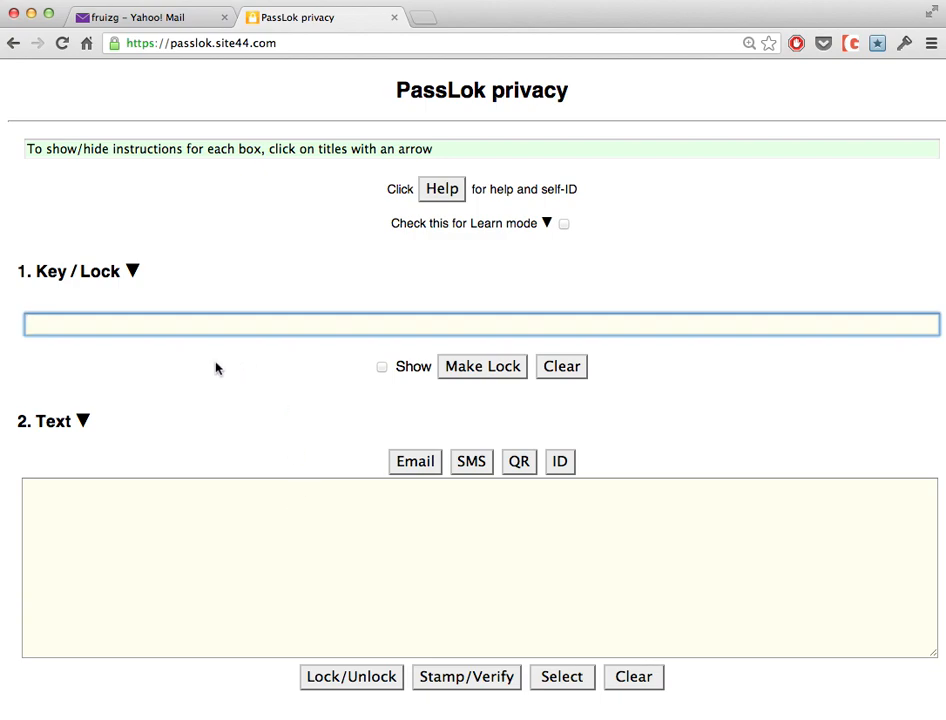
click(310, 526)
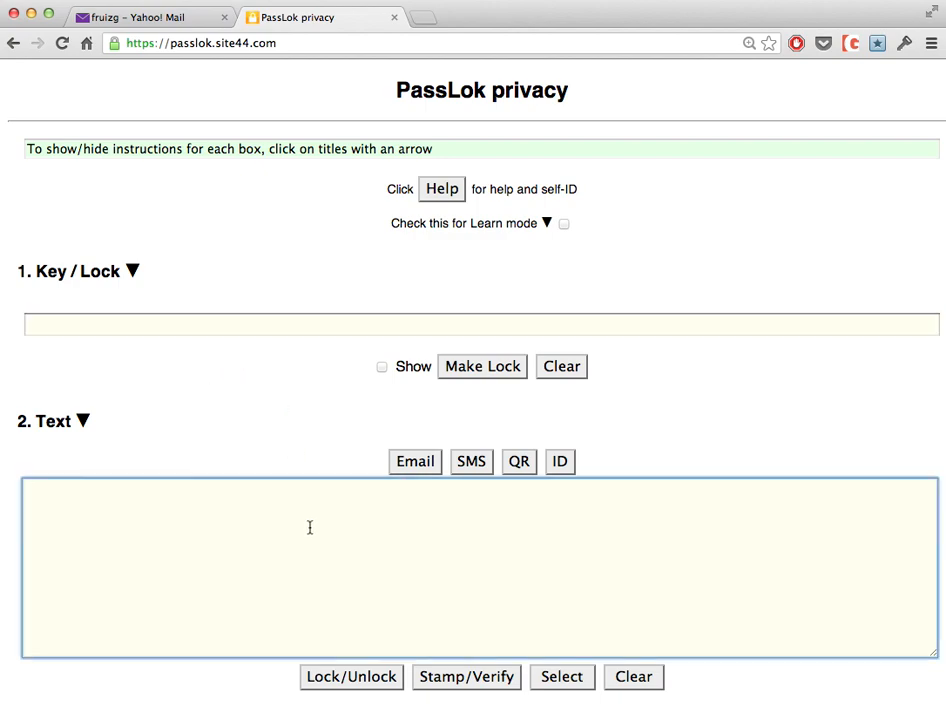
scroll(311, 530, down, 5)
scroll(272, 452, up, 5)
click(253, 259)
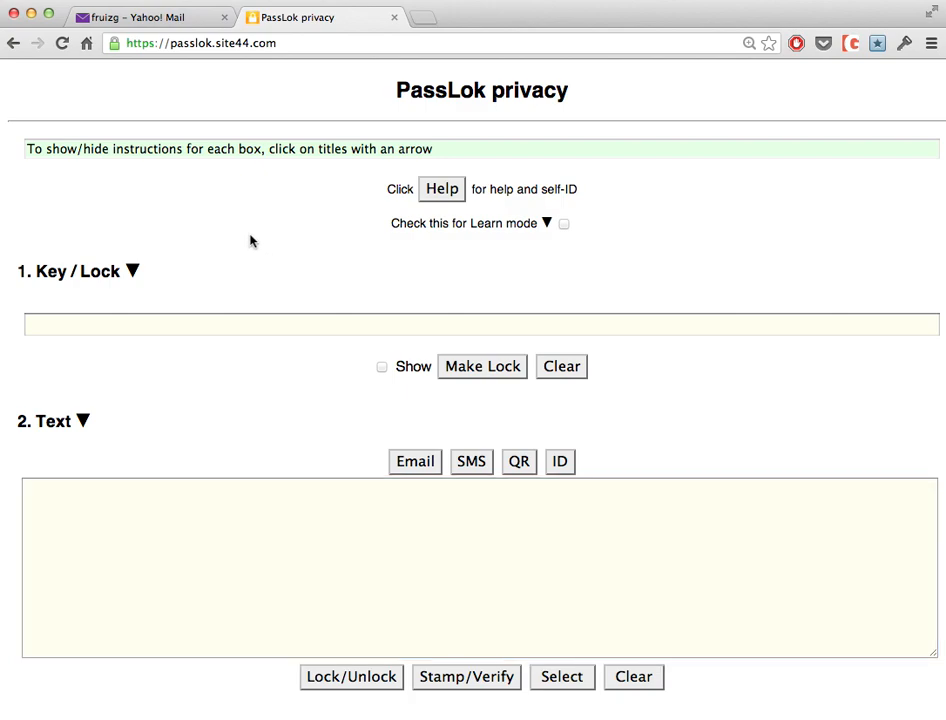
Enter the personal Key passphrase in the Key/Lock box with Show ticked so it displays as plain text.
click(234, 325)
text(••••••••)
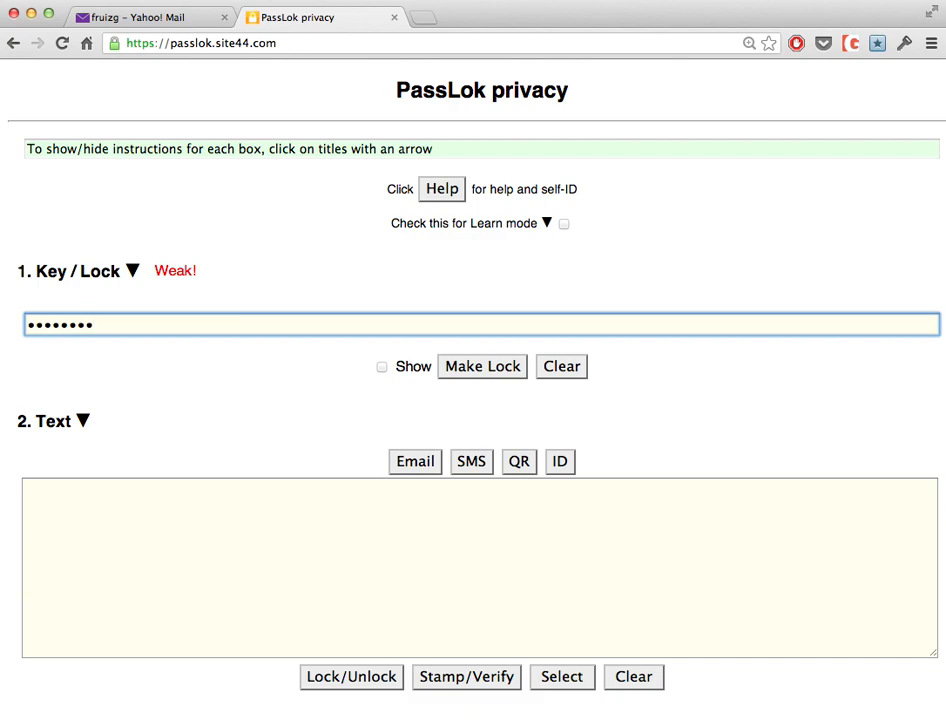
key(BackSpace)
key(BackSpace)
key(BackSpace)
key(BackSpace)
key(BackSpace)
key(BackSpace)
key(BackSpace)
key(BackSpace)
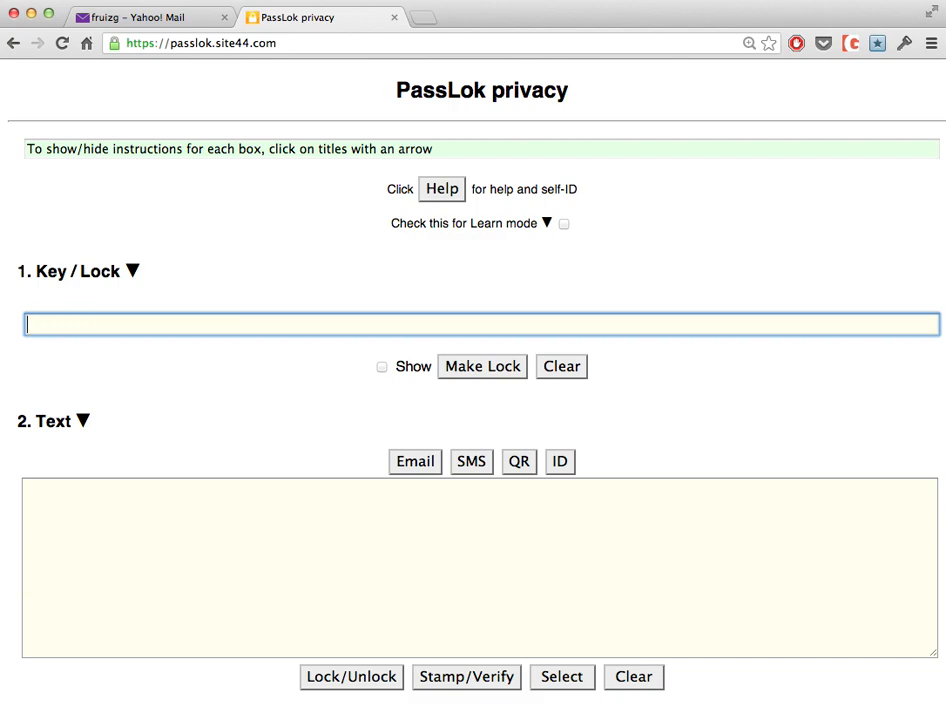
click(381, 367)
click(241, 323)
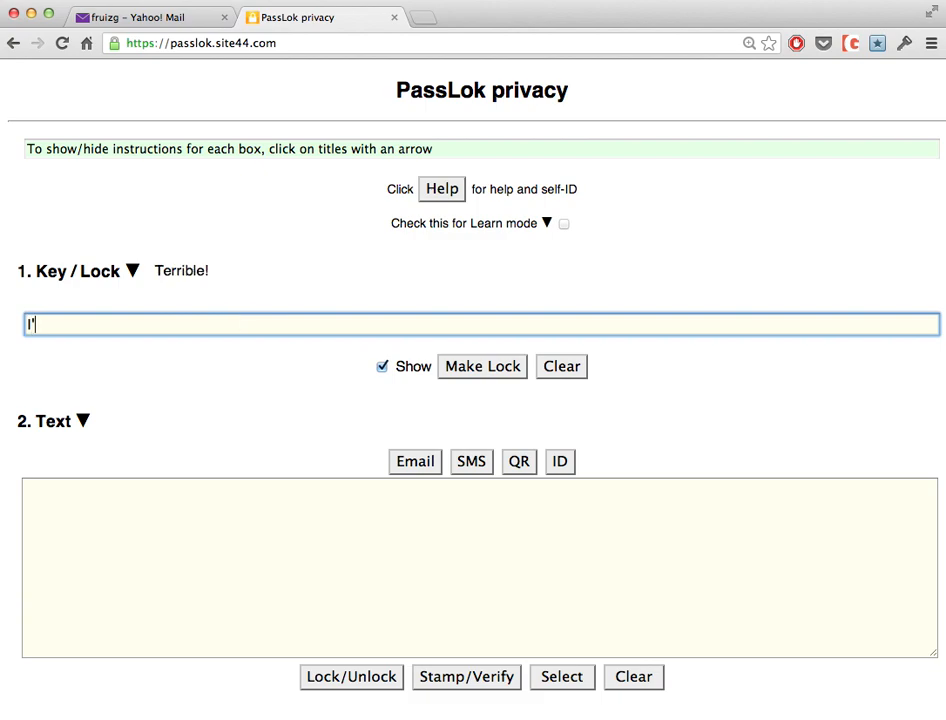
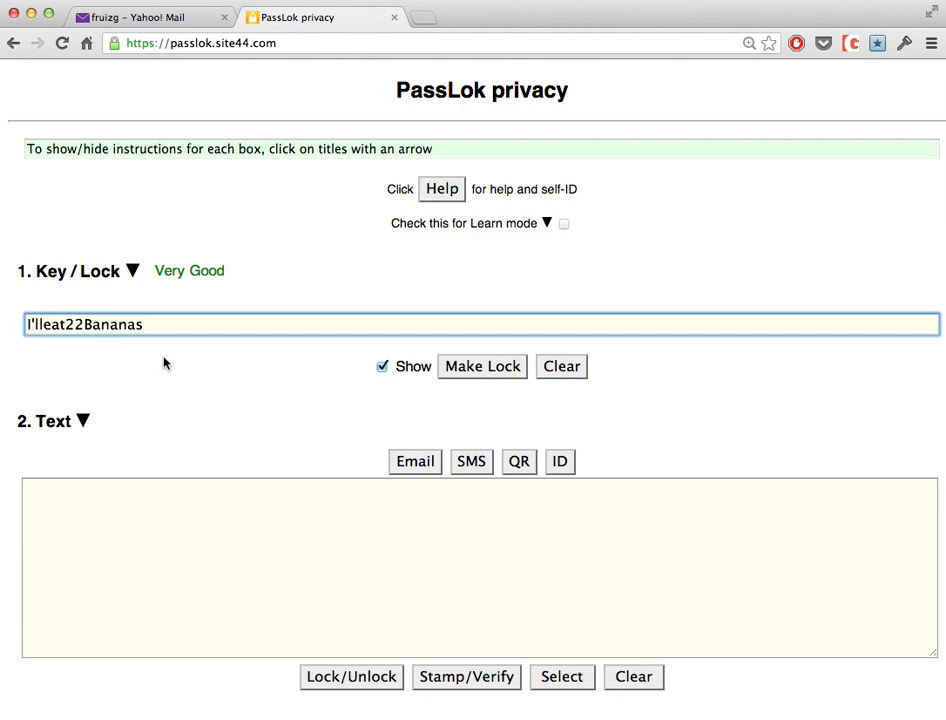
click(192, 507)
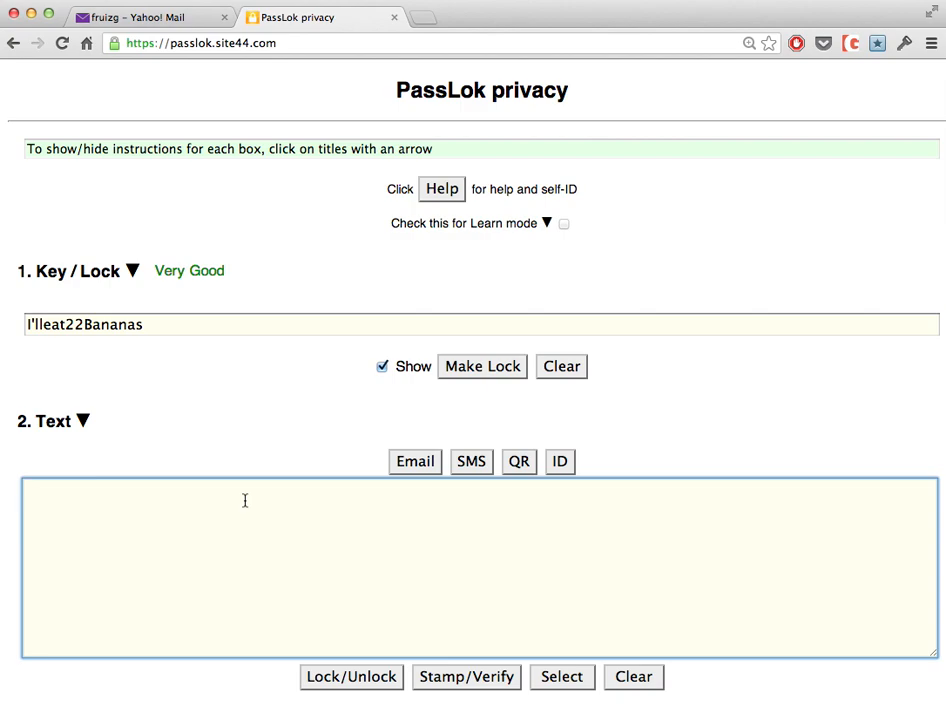
text(The missile code)
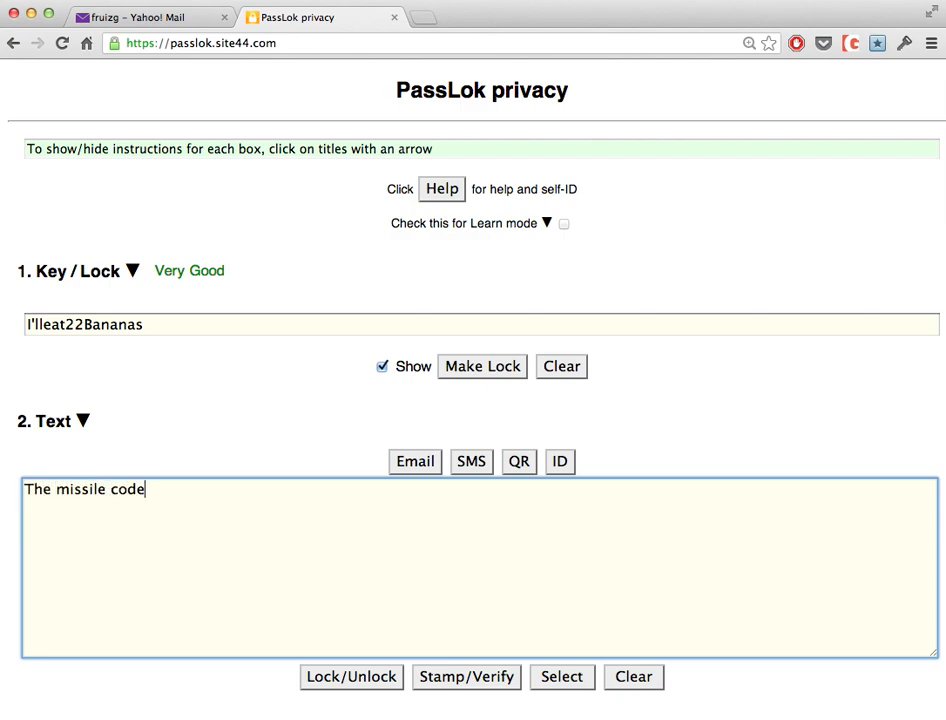
text( is: 00000)
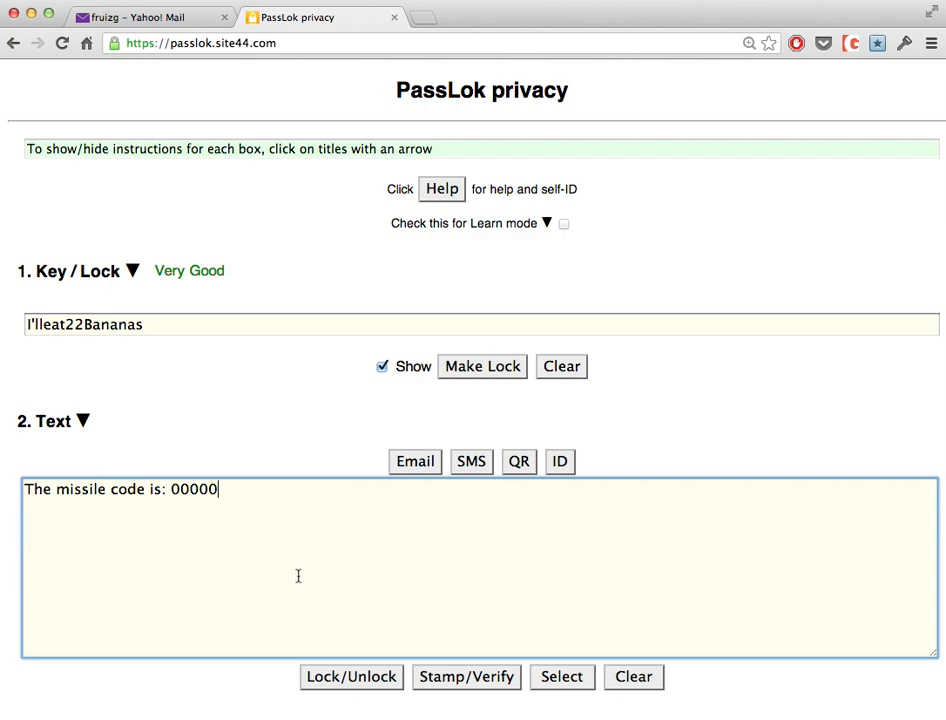
click(338, 681)
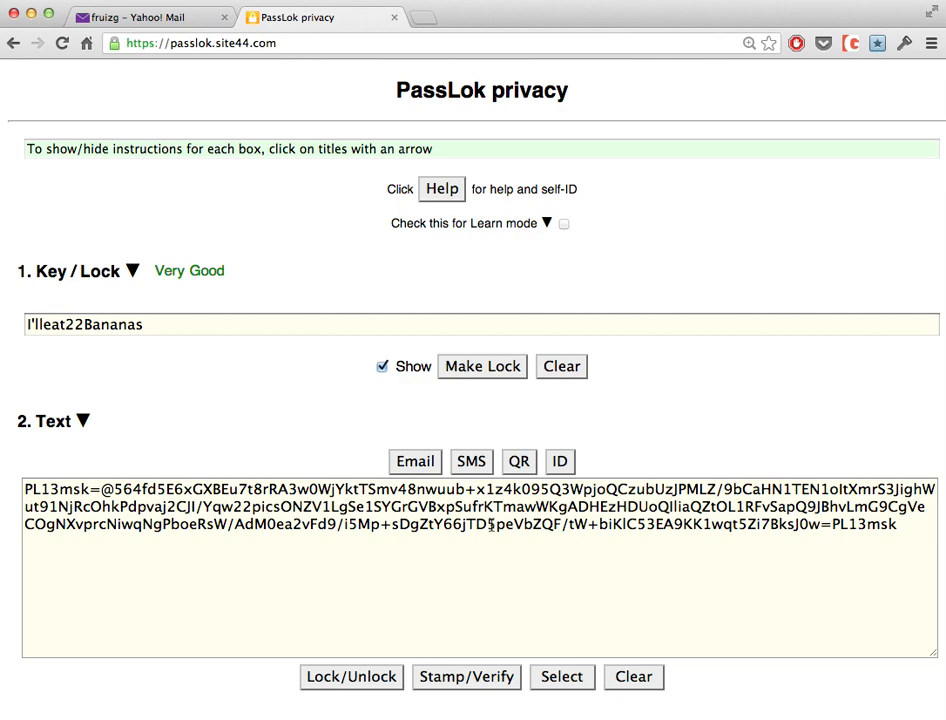
Send the locked text to a new Gmail draft after signing in, then return to PassLok.
click(416, 462)
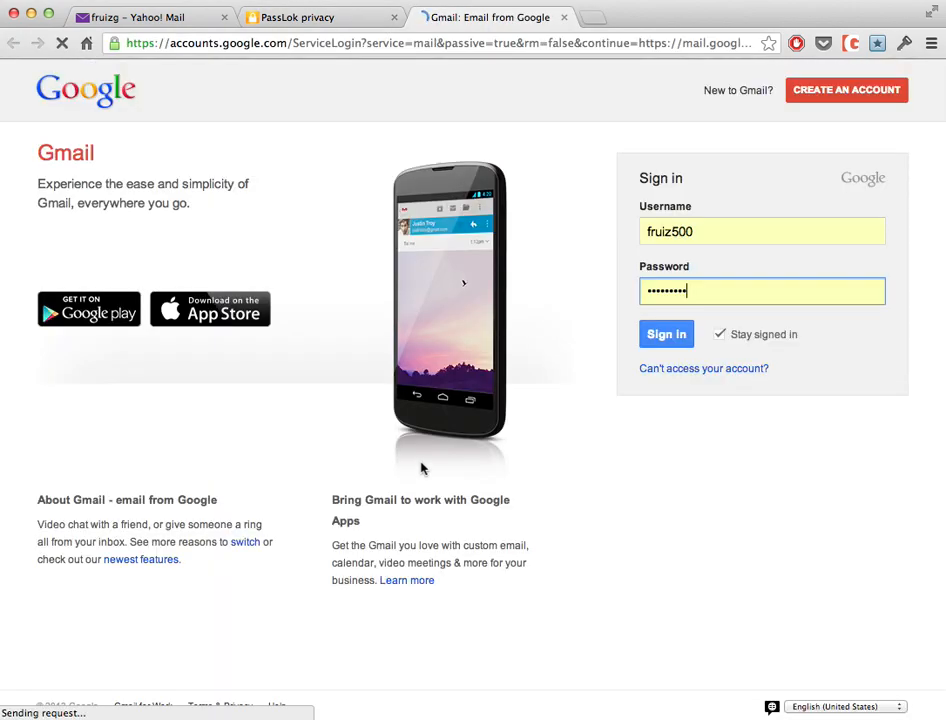
click(666, 337)
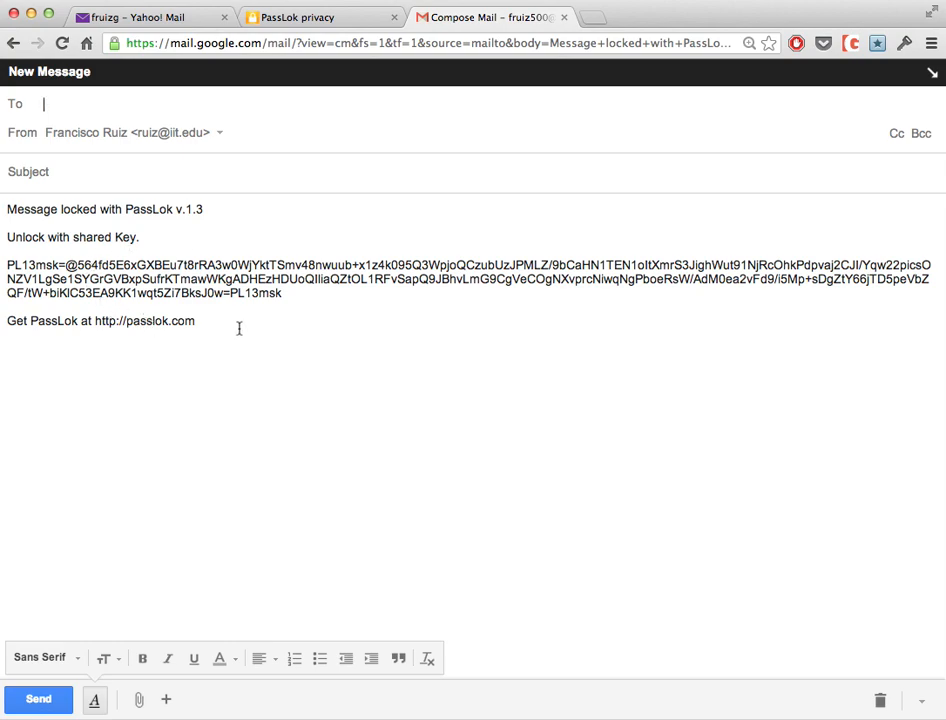
click(335, 18)
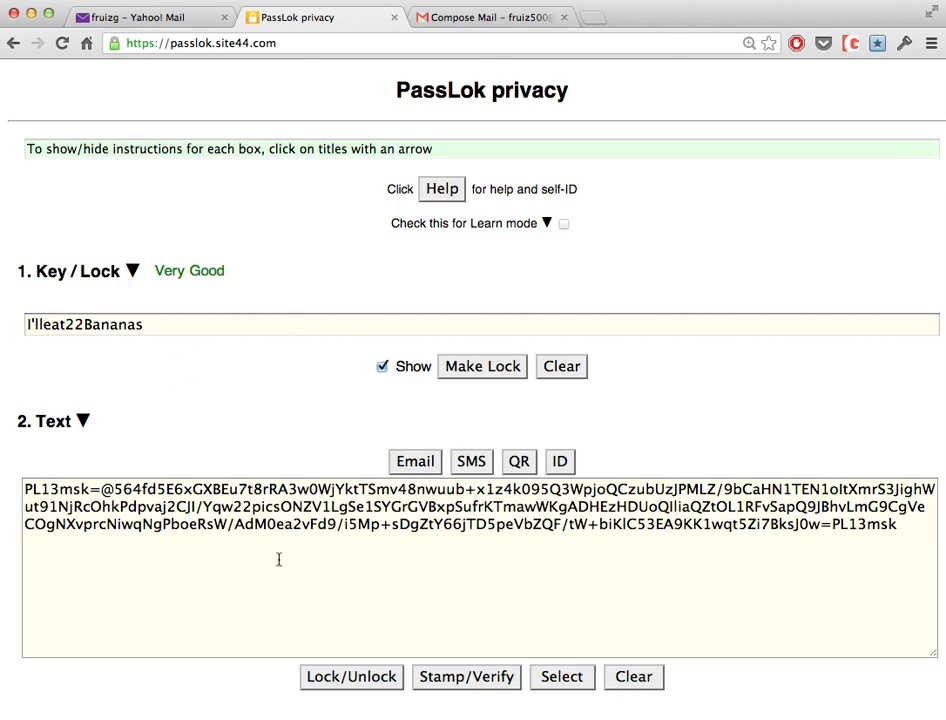
Verify the locked text unlocks, clear both boxes, then select the PL13msk block and link in the Gmail draft.
click(352, 678)
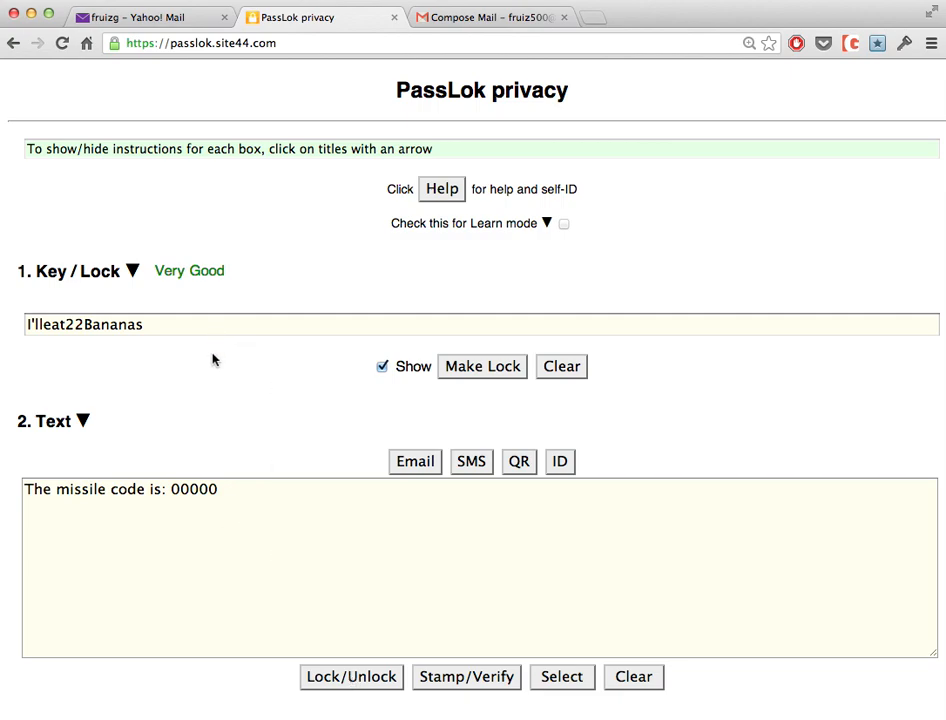
click(636, 679)
click(568, 368)
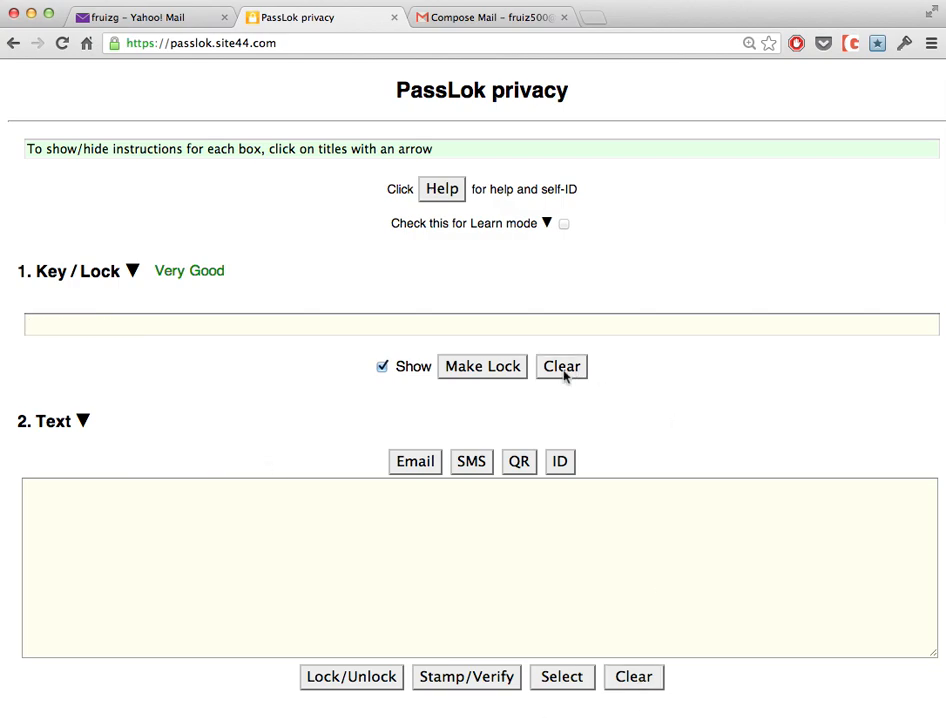
click(492, 25)
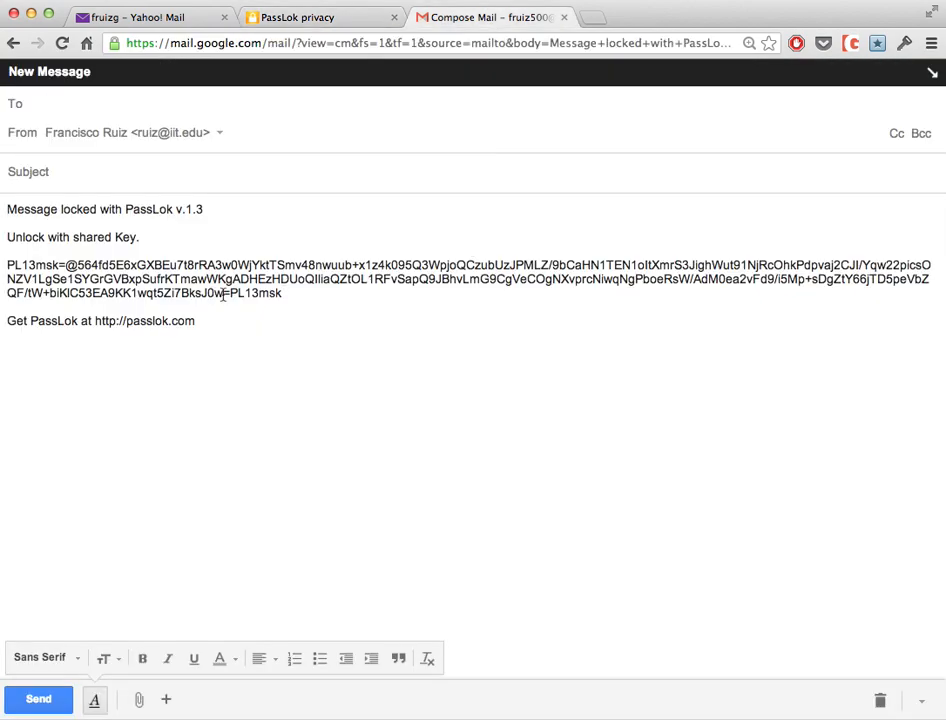
drag(293, 291, 8, 238)
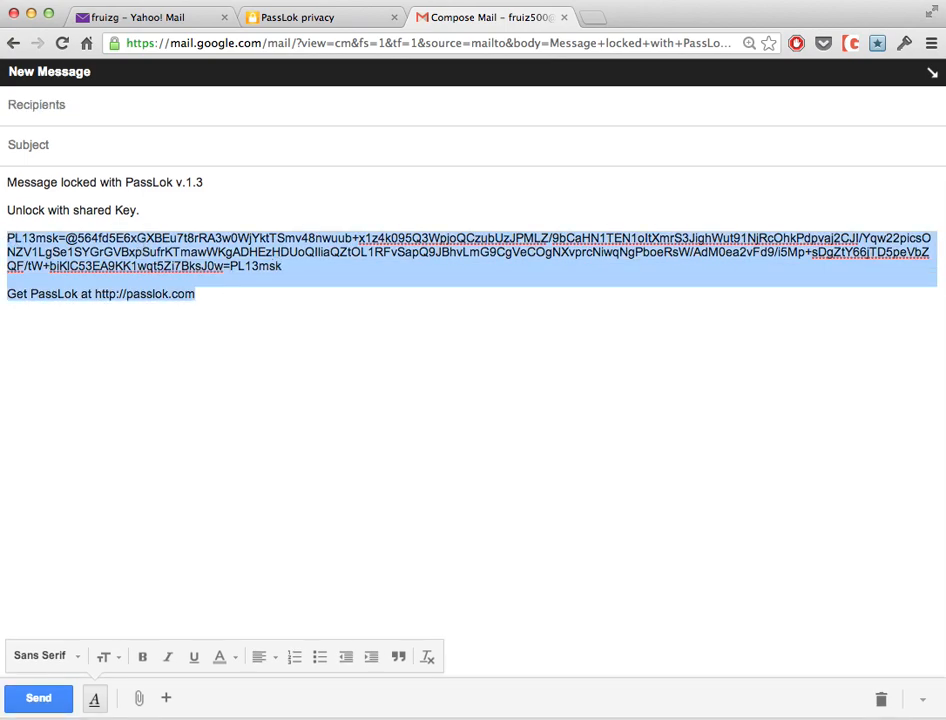
Paste the emailed locked text into PassLok and unlock it with the Key to reveal 'The missile code is: 00000'.
click(296, 19)
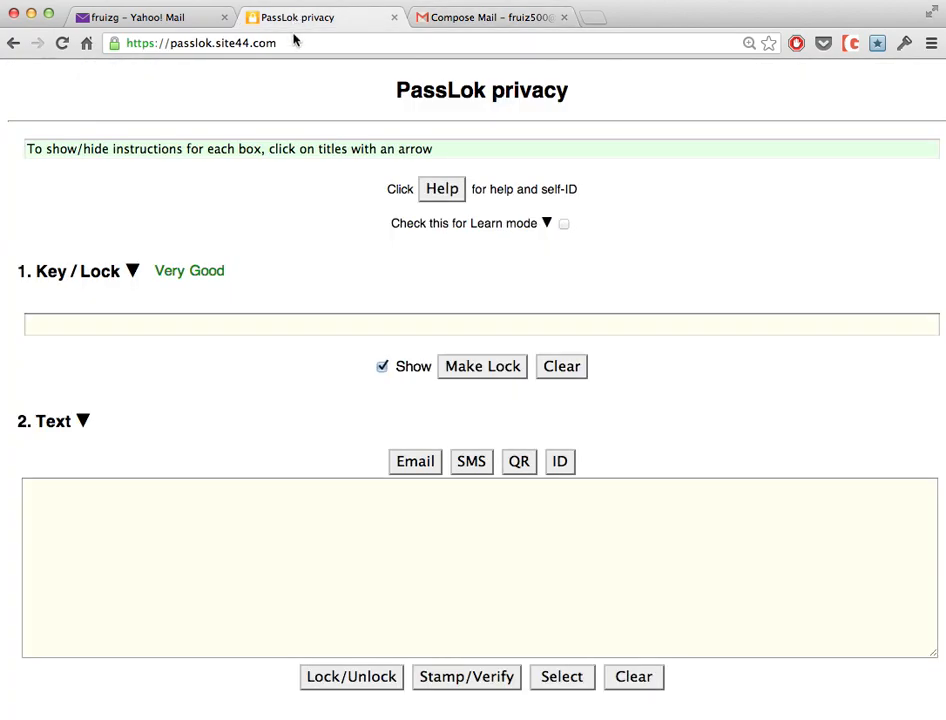
click(266, 527)
text(PL13msk=@564fd5E6xGXBEu7t8rRA3w0WjYktTSmv48nwuub+x1z4k095Q3WpjoQCzubUzJPMLZ/9bCaHN1TEN1oltXmrS3JighWut91NjRcOhkPdpvaj2CJl/Yqw22picsONZV1LgSe1SYGrGVBxpSufrKTmawWKgADHEzHDUoQIliaQZtOL1RFvSapQ9JBhvLmG9CgVeCOgNXvprcNiwqNgPboeRsW/AdM0ea2vFd9/i5Mp+sDgZtY66jTD5peVbZQF/tW+biKlC53EA9KK1wqt5Zi7BksJ0w=PL13msk  Get PassLok at http://passlok.com)
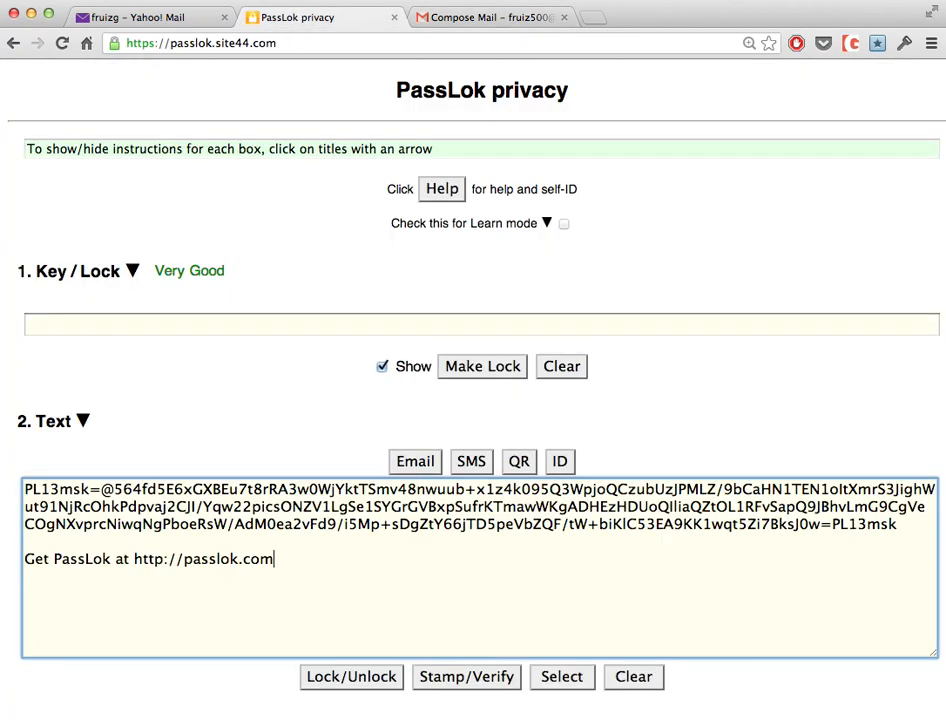
click(345, 679)
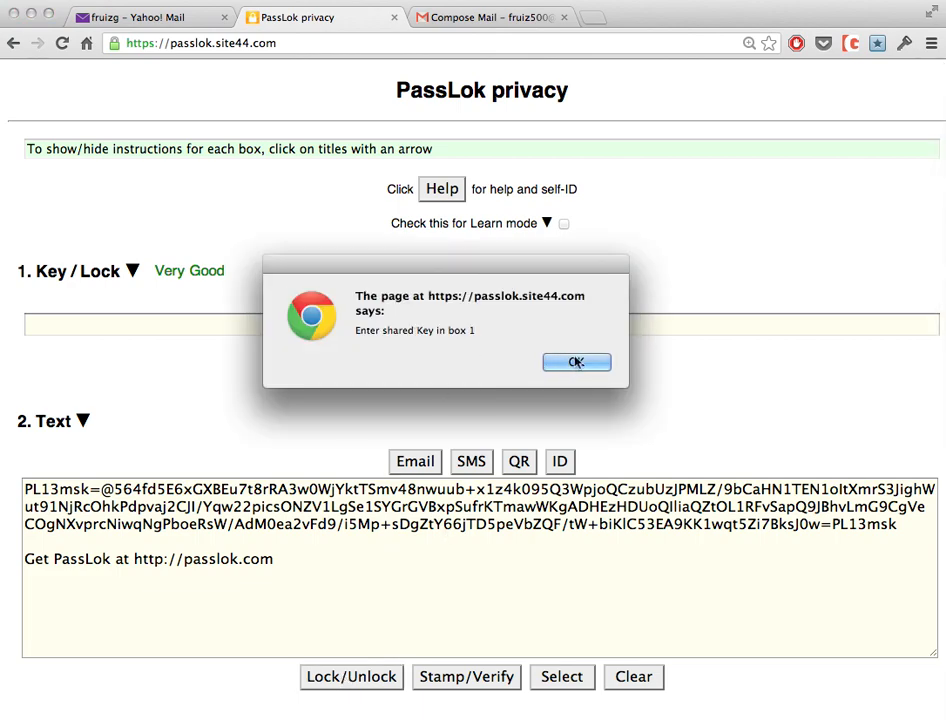
click(624, 362)
click(233, 323)
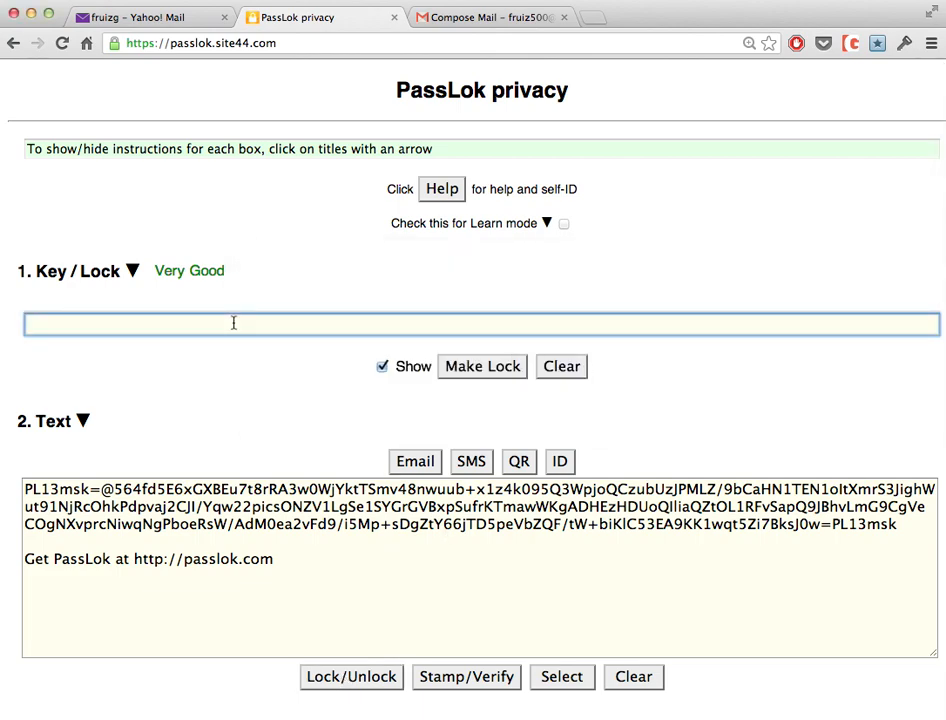
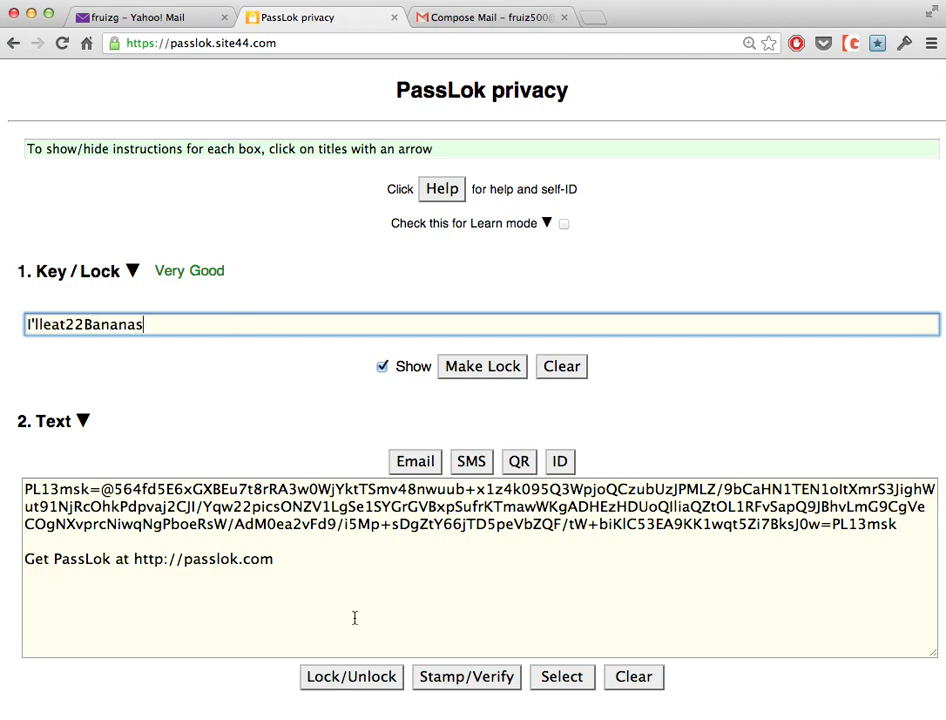
click(352, 678)
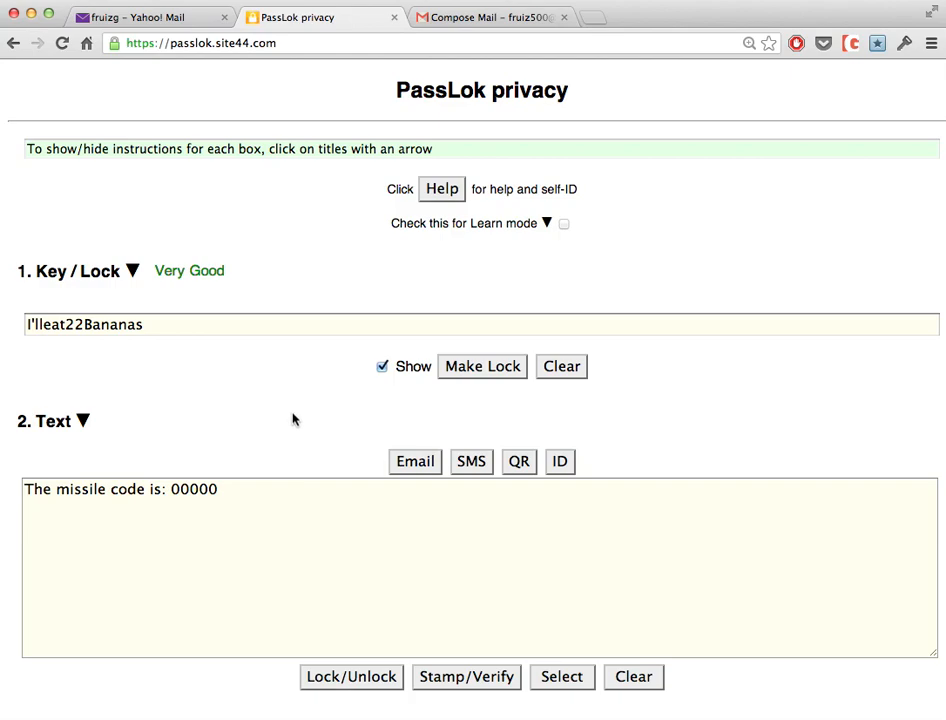
Clear the Text box, generate the PL13lok Lock from the Key, and select it for copying.
click(634, 678)
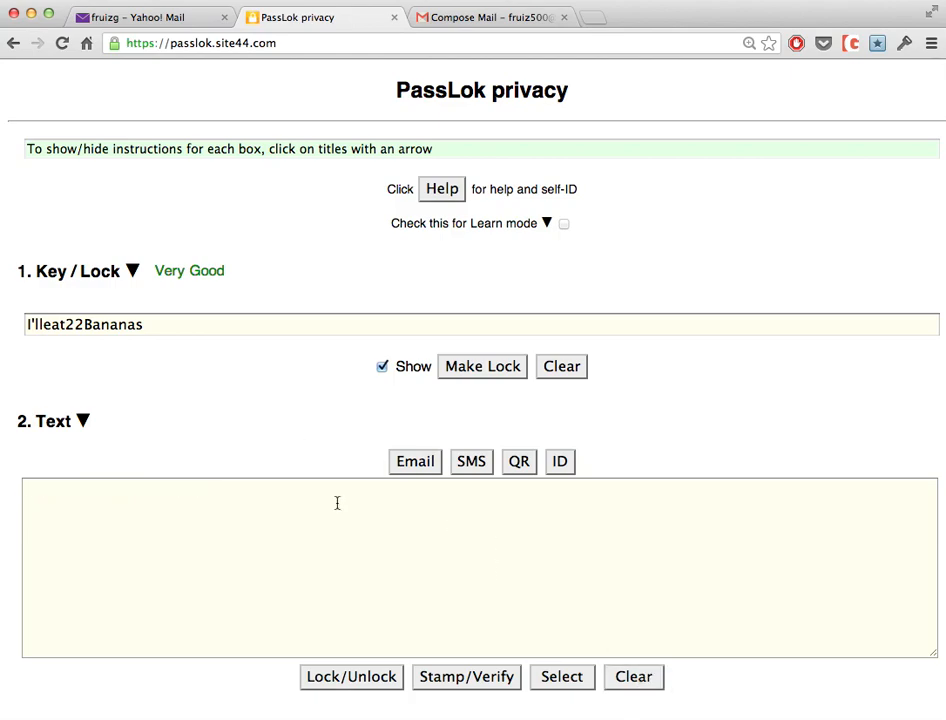
scroll(159, 324, right, 1)
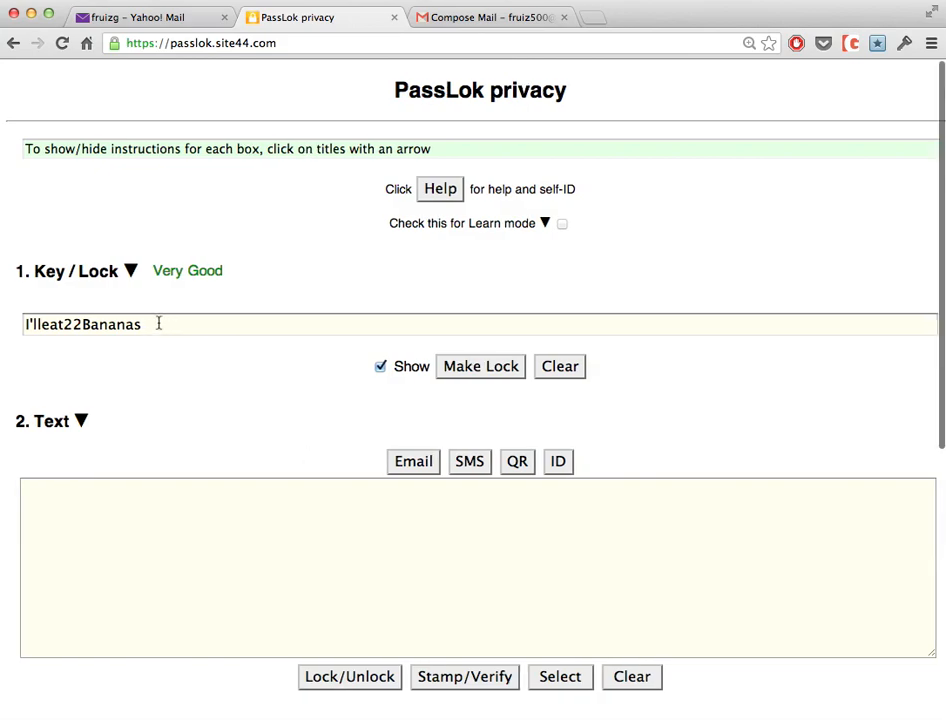
click(486, 368)
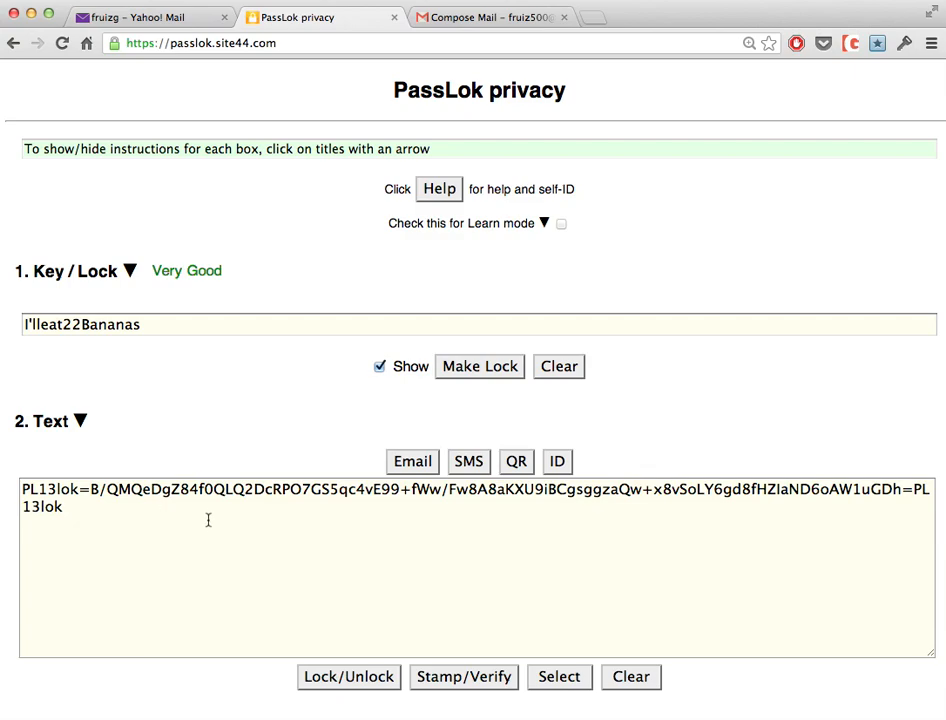
click(563, 683)
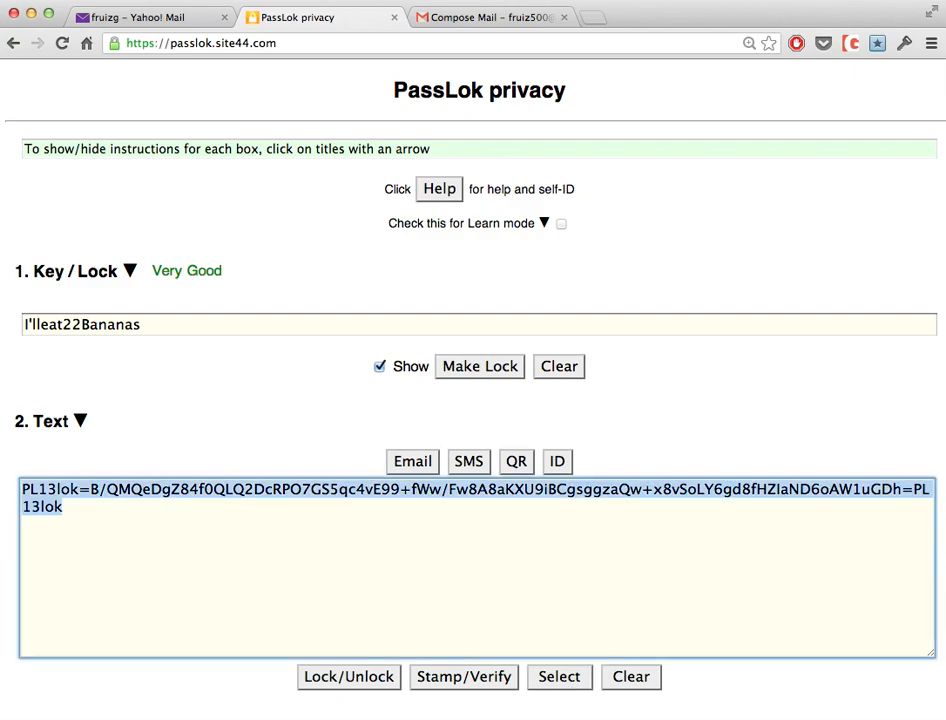
click(118, 17)
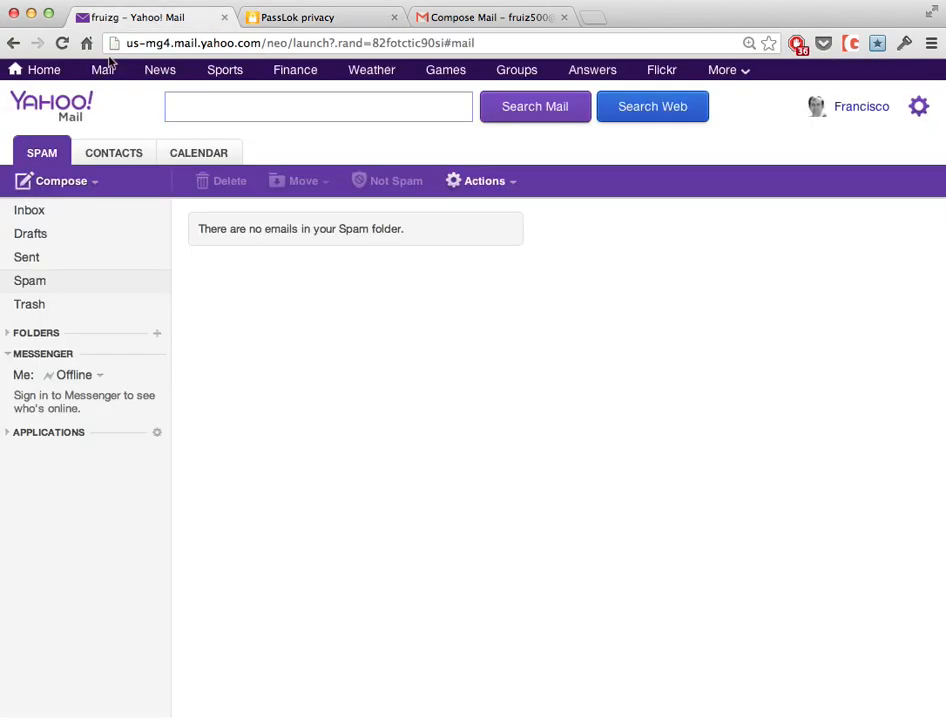
Start a new Yahoo Mail contact and enter the contact's first and last names.
click(118, 155)
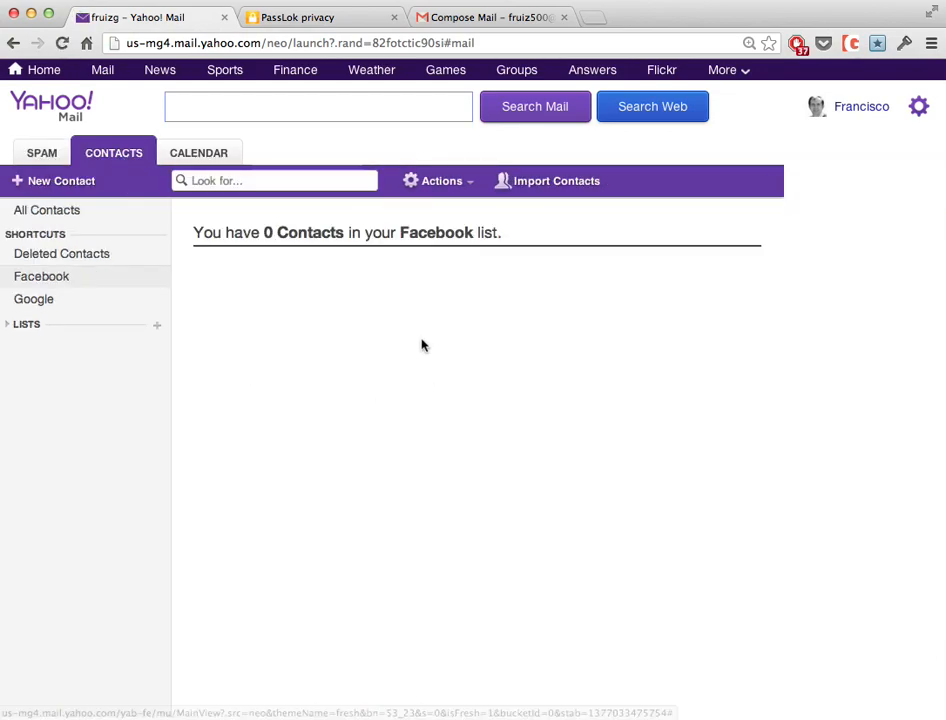
click(32, 182)
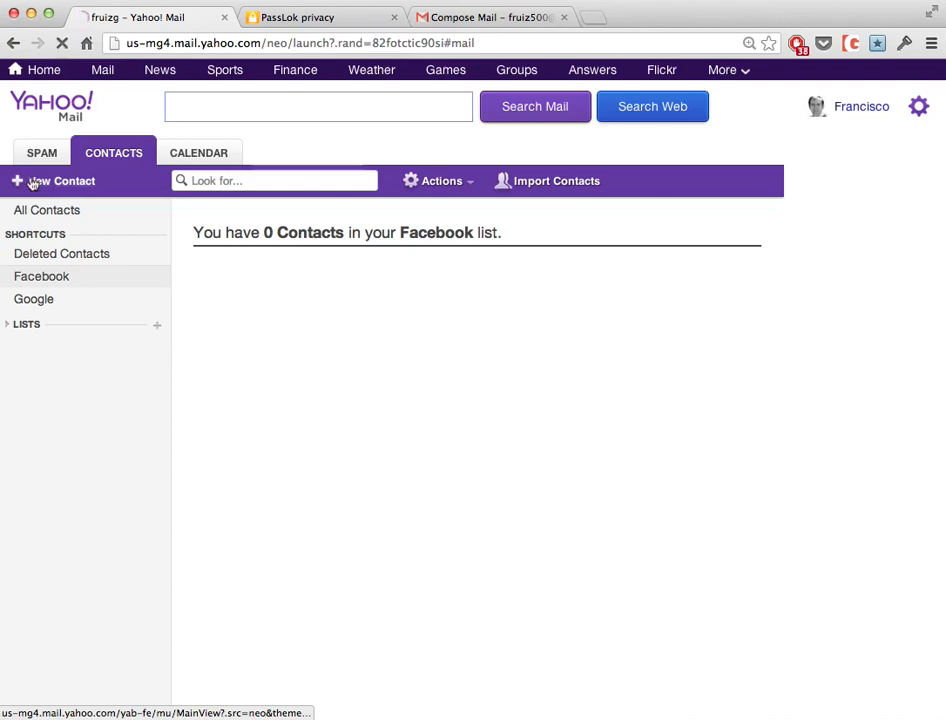
click(415, 282)
text(Joe Bl)
text(o)
key(BackSpace)
key(BackSpace)
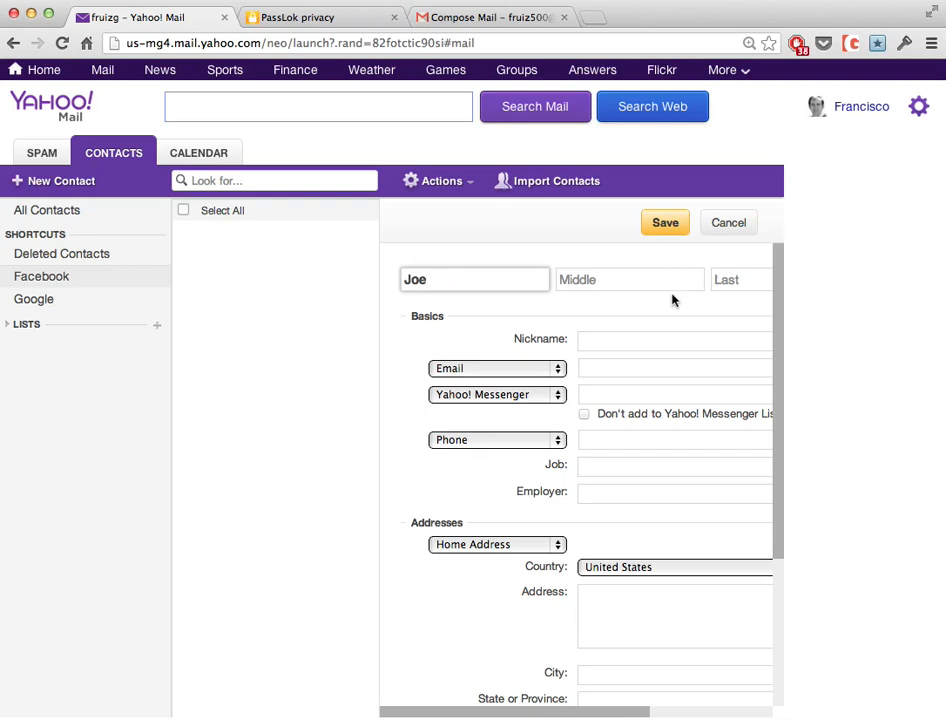
click(725, 280)
text(Blow)
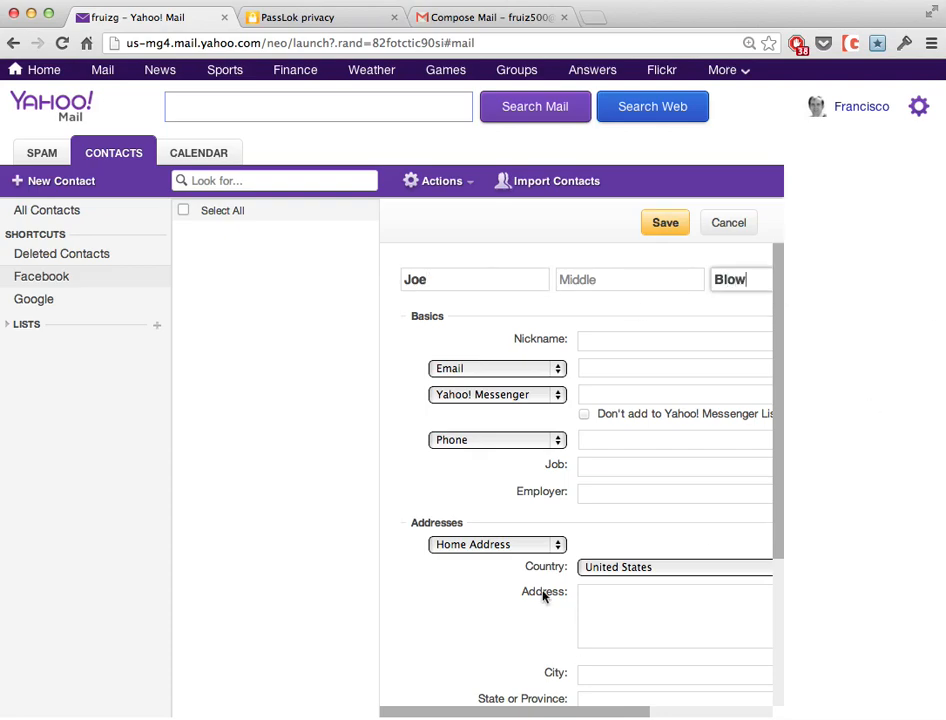
Paste the PassLok Lock into the contact's Notes, add the contact's e-mail address, and save.
scroll(543, 597, down, 5)
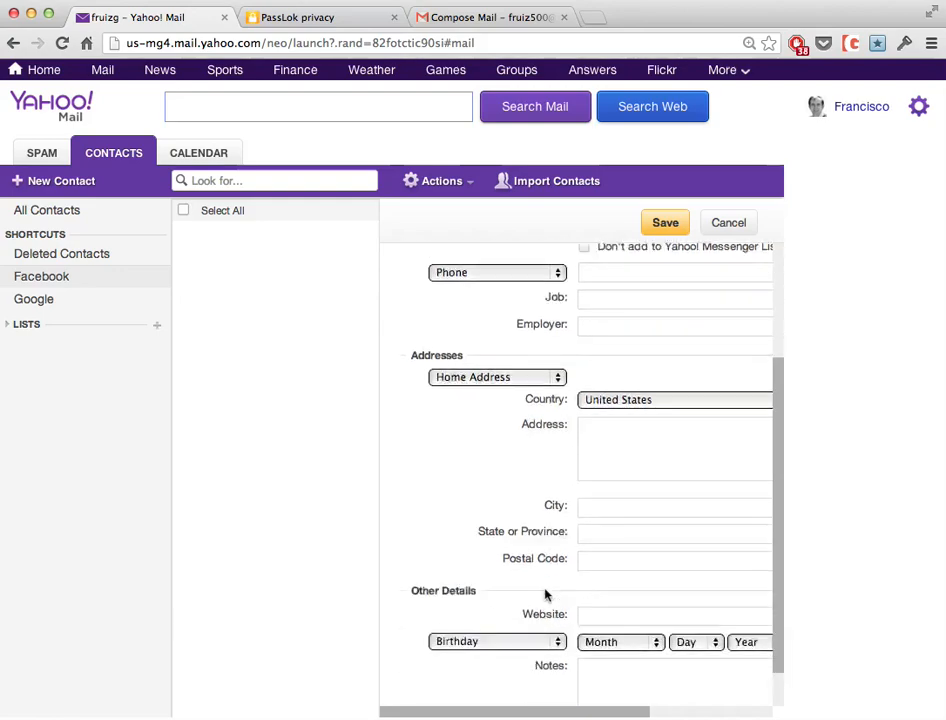
click(602, 625)
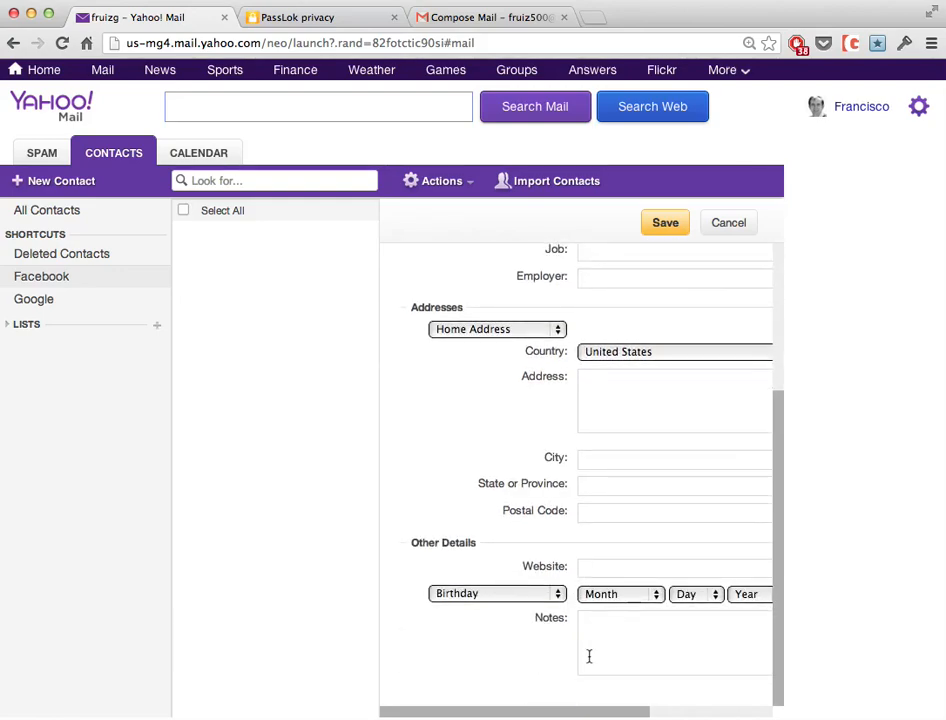
key(super+v)
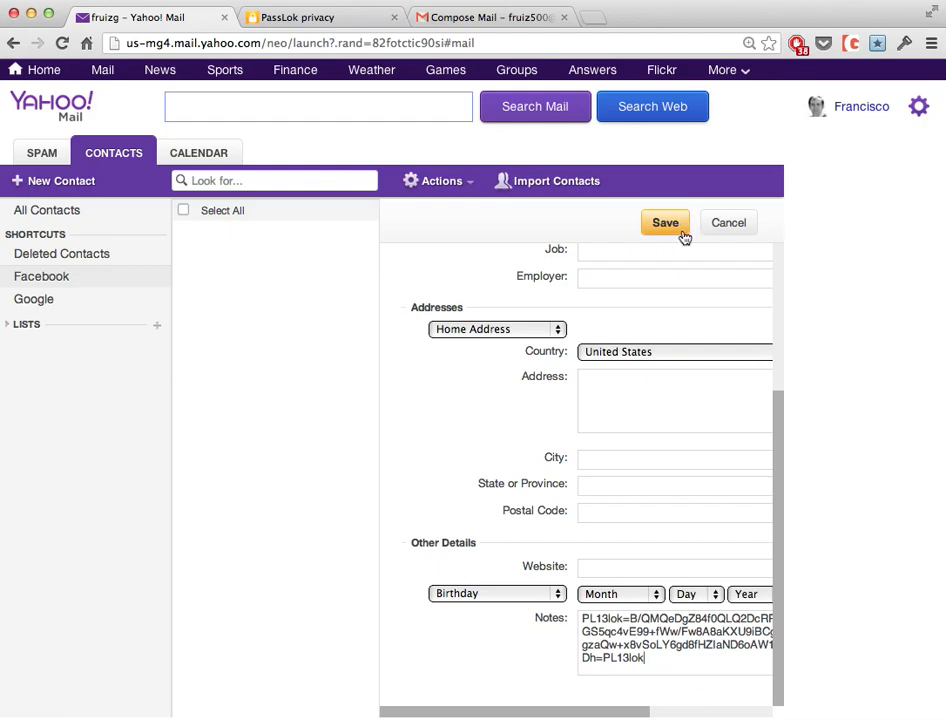
scroll(610, 315, up, 4)
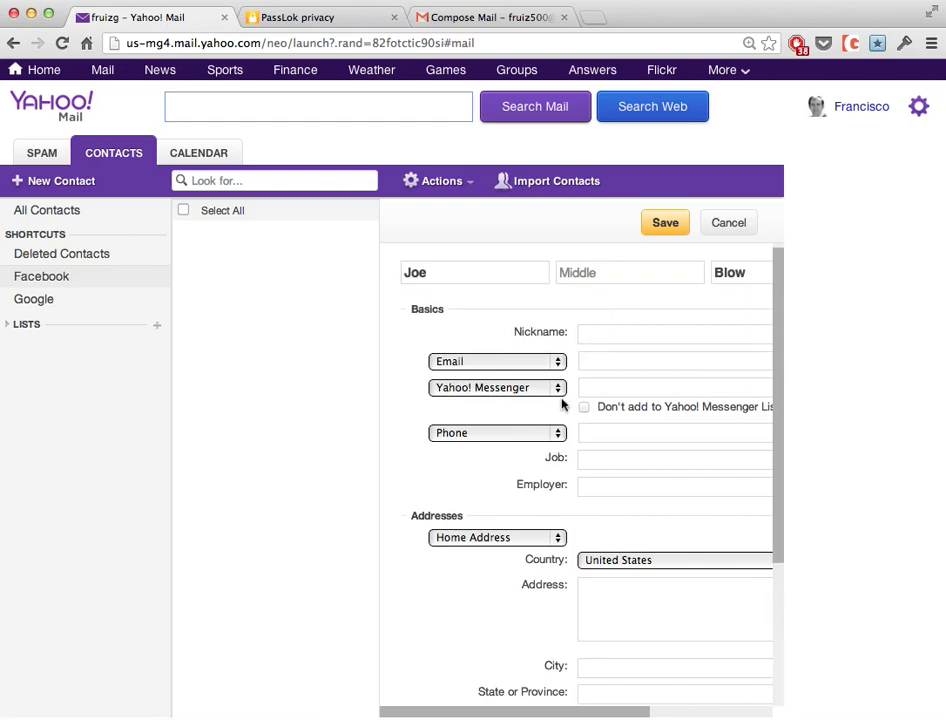
click(621, 360)
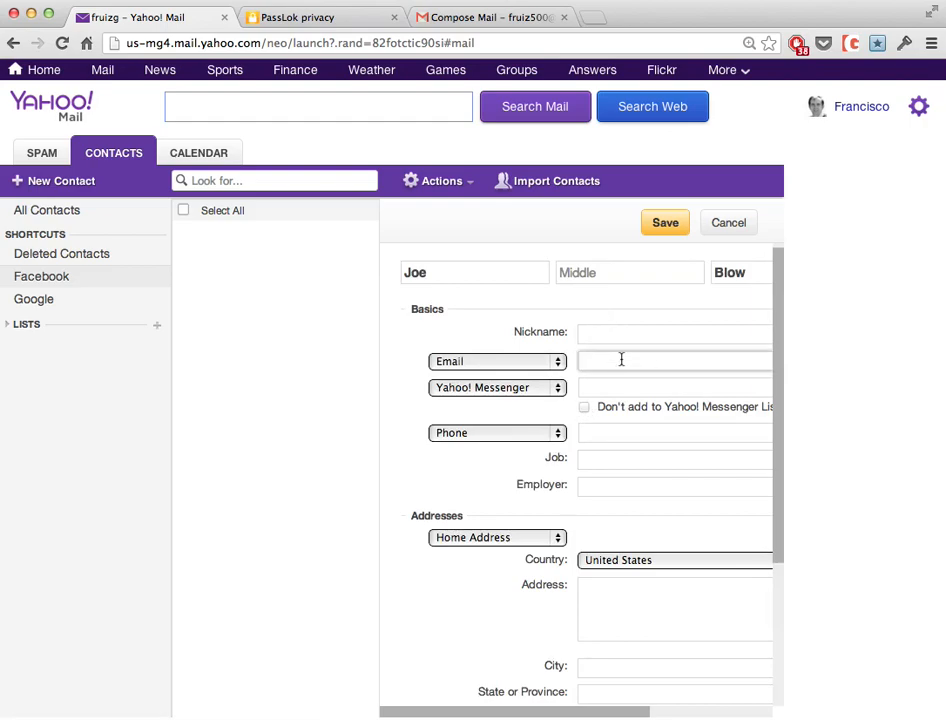
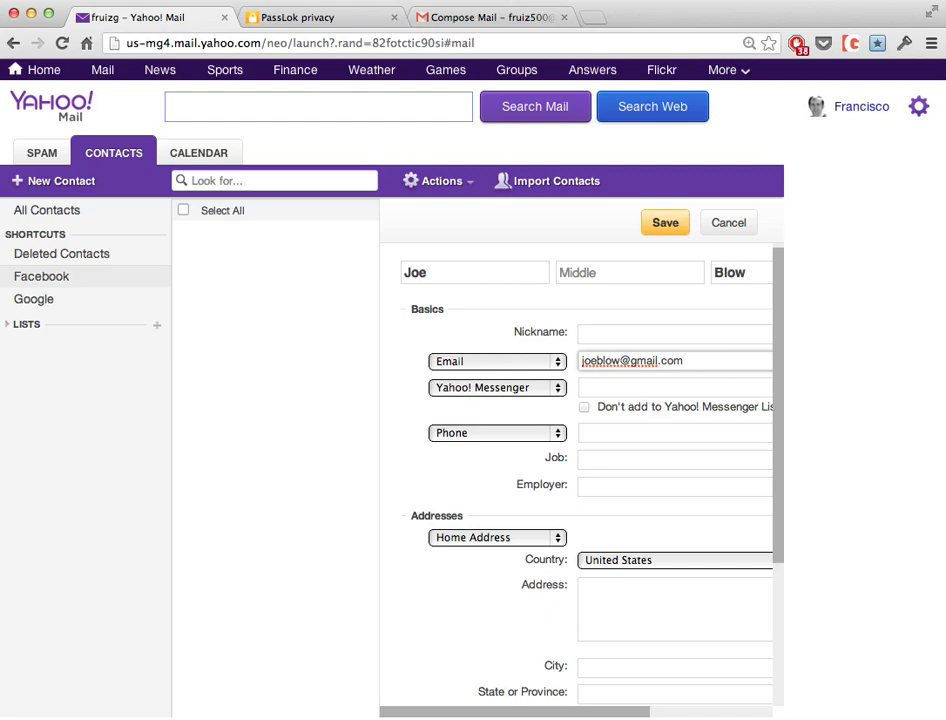
click(667, 228)
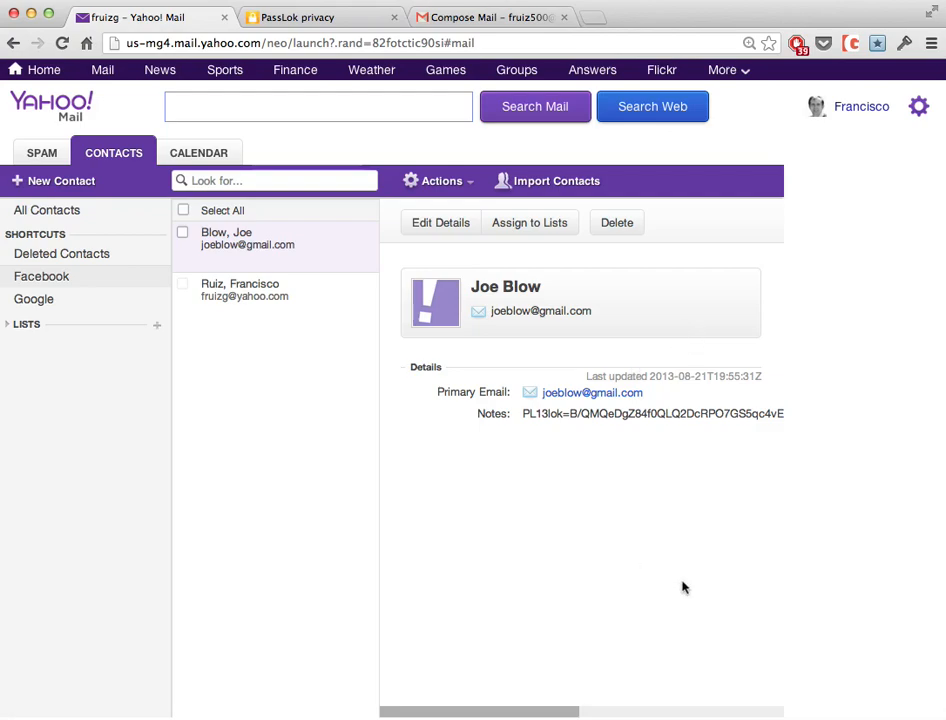
click(310, 17)
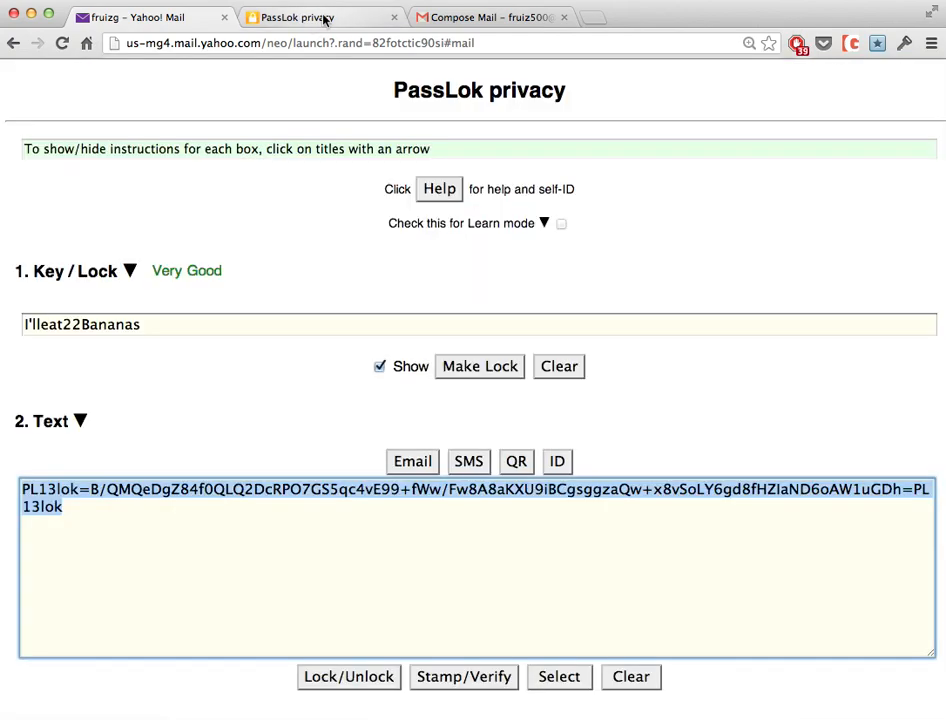
click(556, 370)
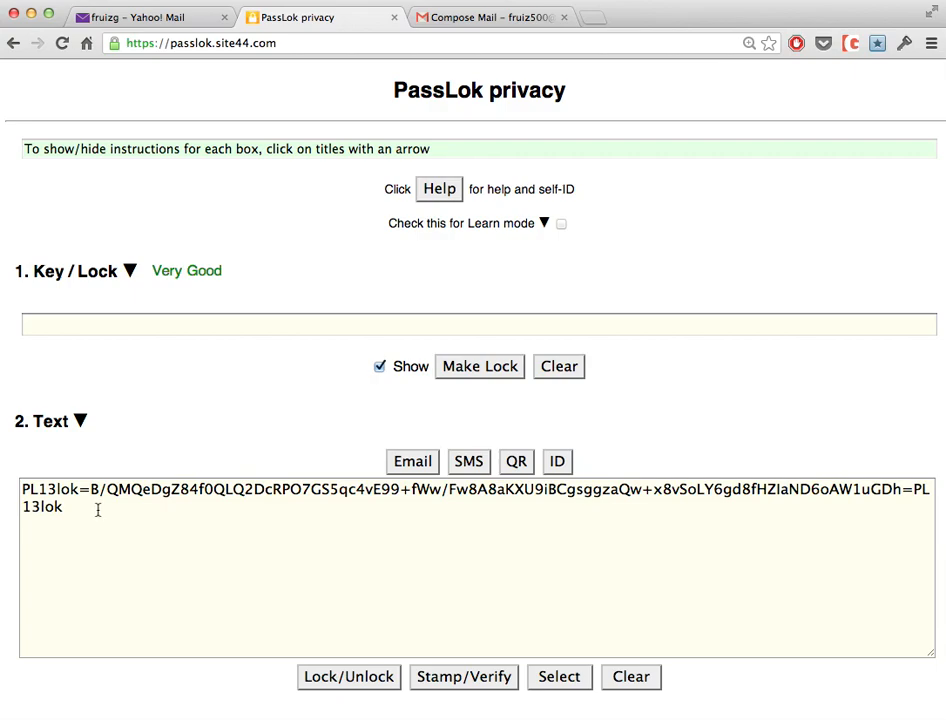
click(570, 677)
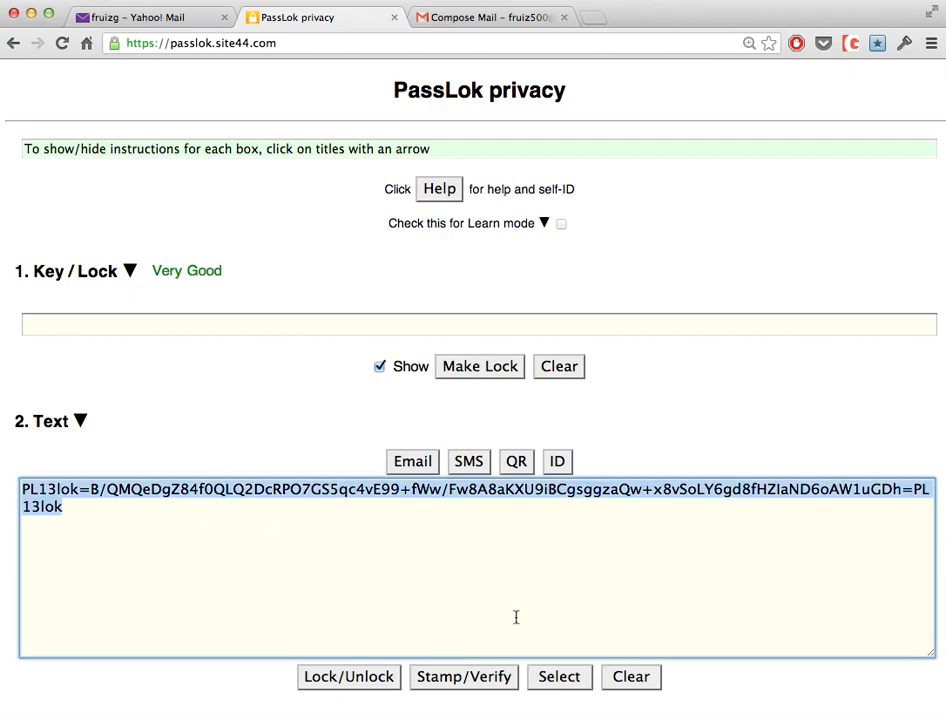
key(ctrl+x)
click(116, 322)
key(super+v)
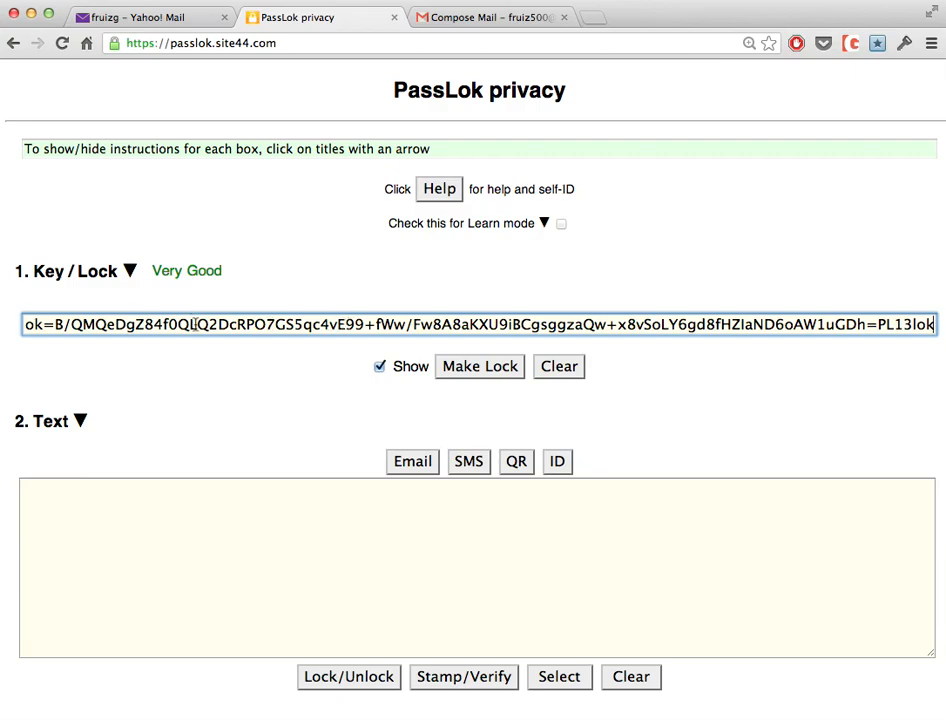
Write the message 'Thanks for the launch code. Launch at 23:00' in the Text box.
click(152, 515)
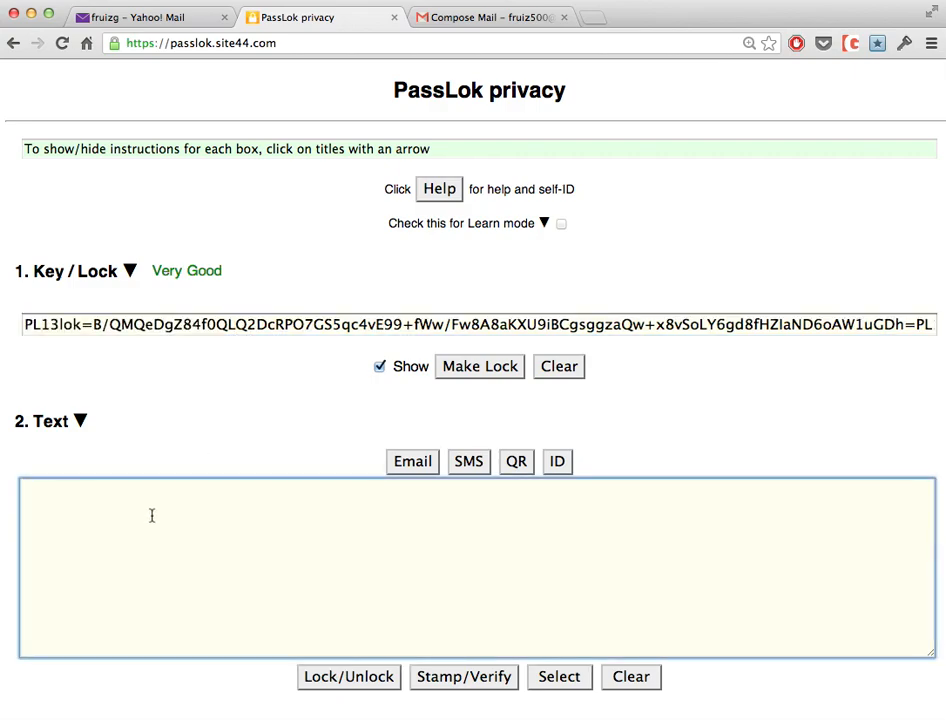
text(Thanks for the )
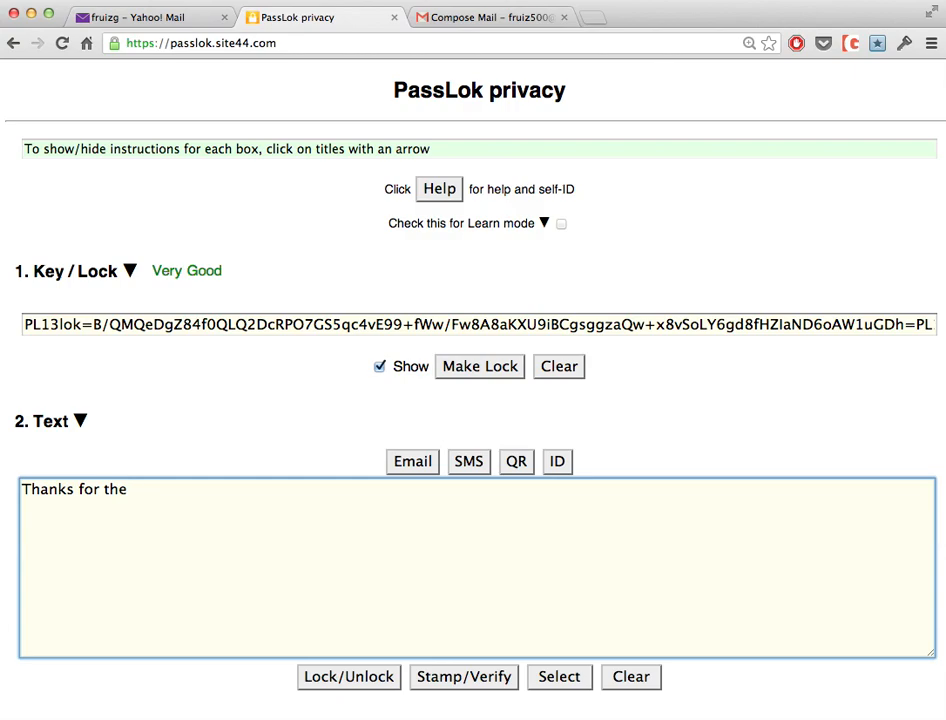
text(launch code. )
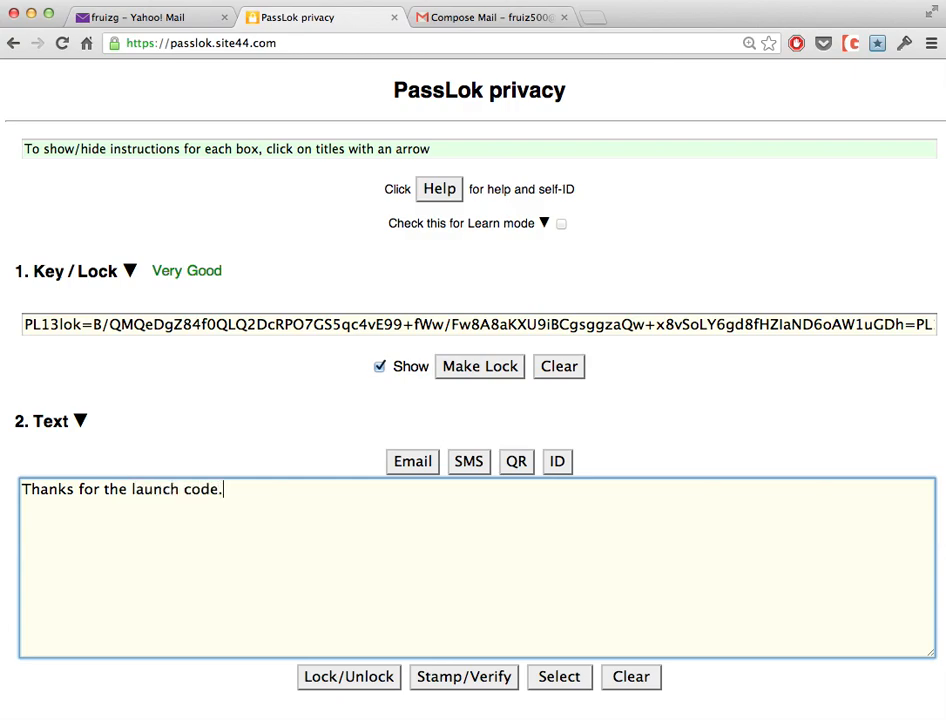
text(Launch at 23)
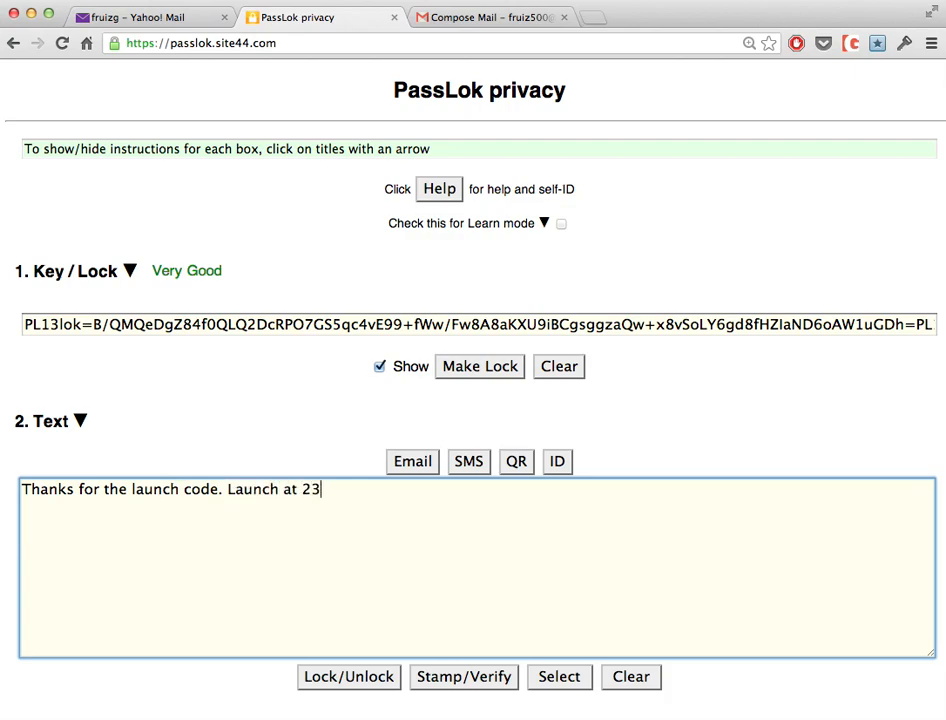
text(:00)
scroll(323, 600, right, 1)
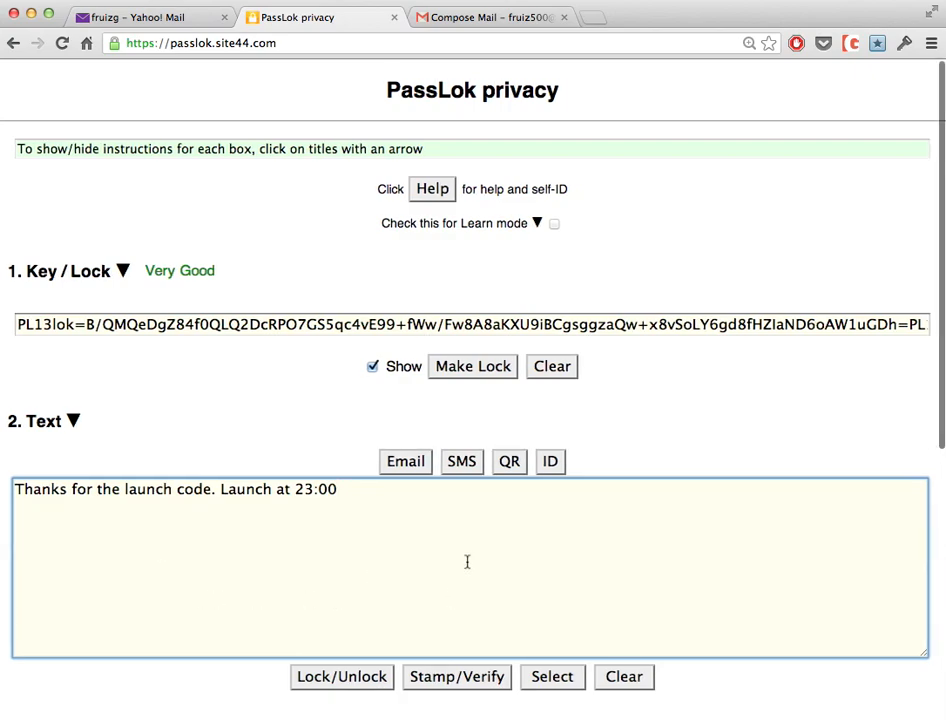
Lock the launch message with the recipient's Lock and put it in a fresh Gmail draft, closing the old compose tab.
click(336, 678)
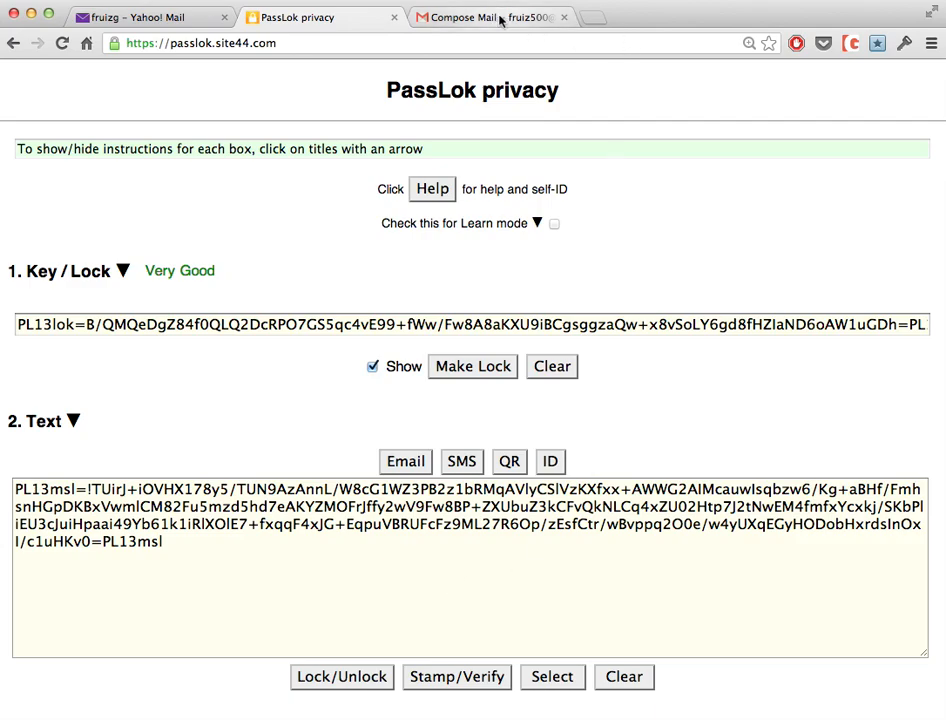
click(563, 17)
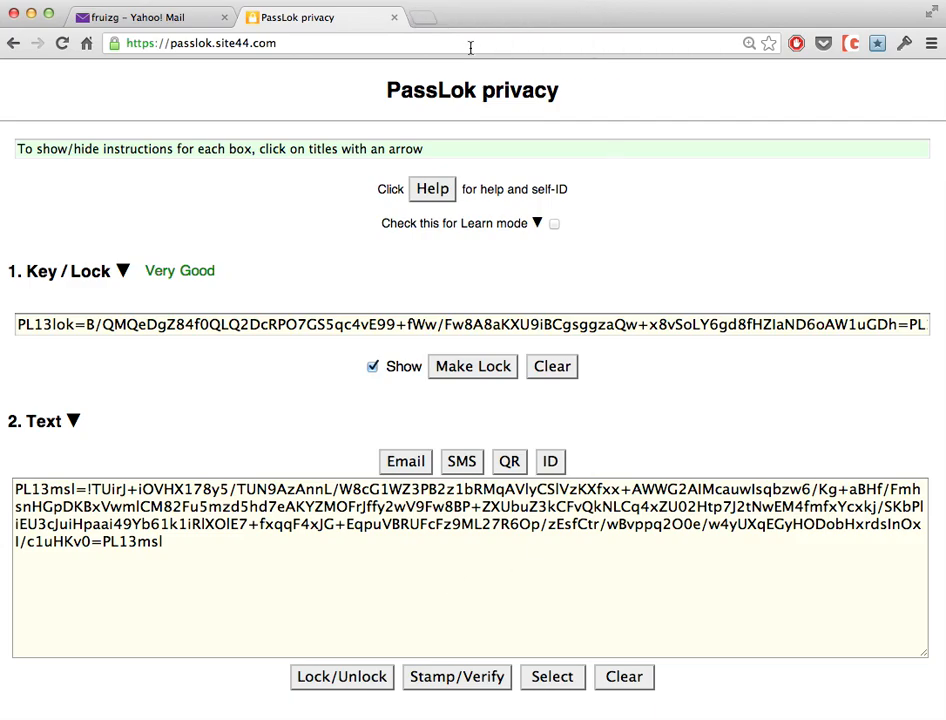
click(406, 463)
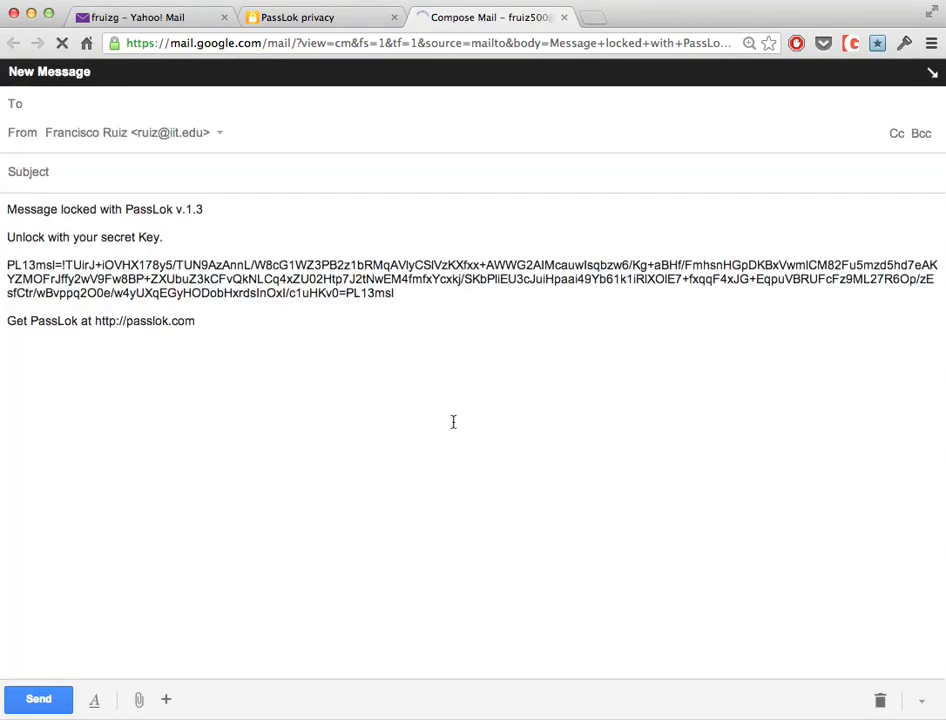
Address the locked message to the recipient's Yahoo address, add the subject 'Important', and send it.
click(94, 699)
click(63, 103)
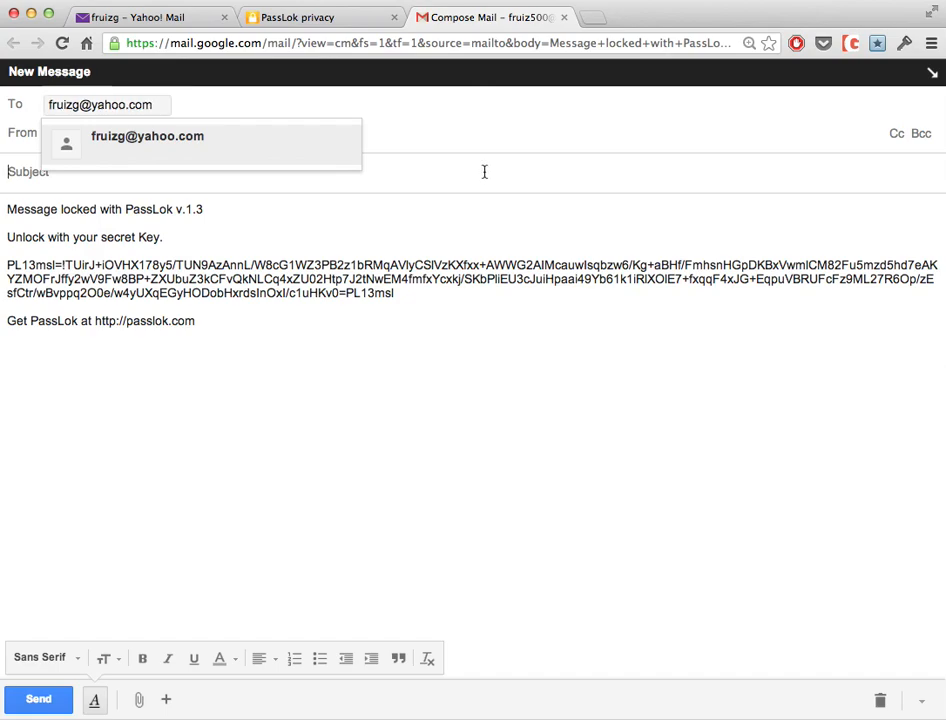
click(101, 157)
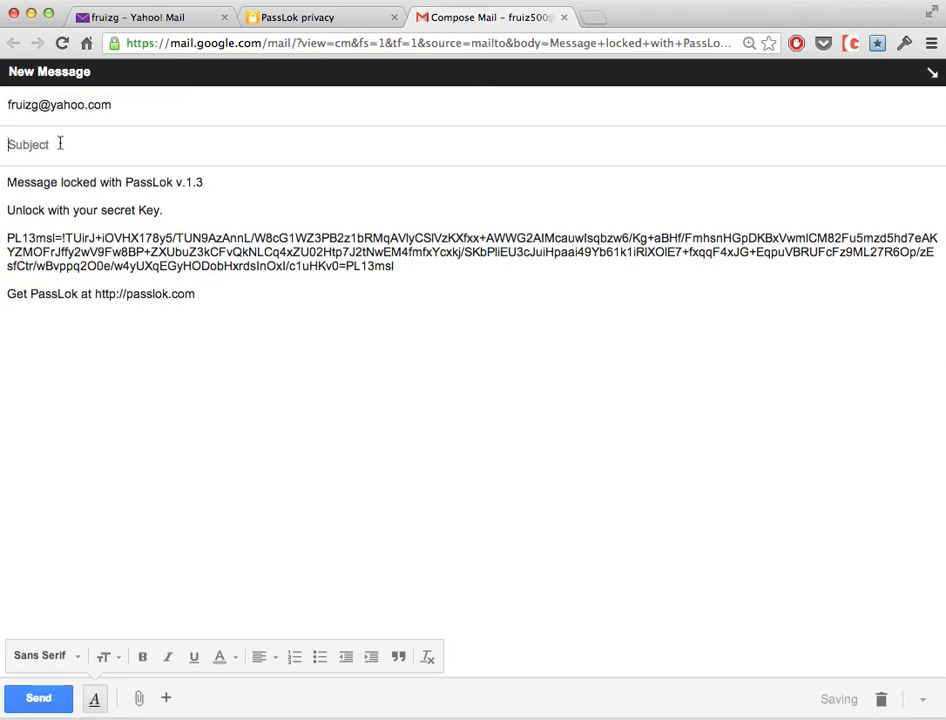
text(Important)
click(38, 700)
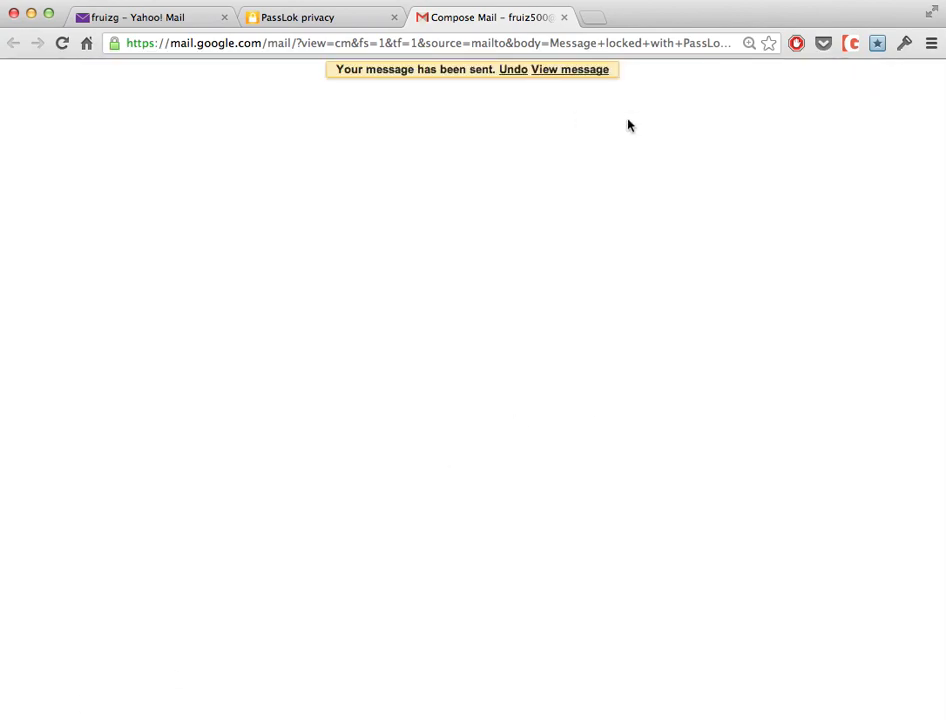
Check Yahoo Mail's Spam, Inbox and Contacts, then return to the PassLok page.
click(125, 21)
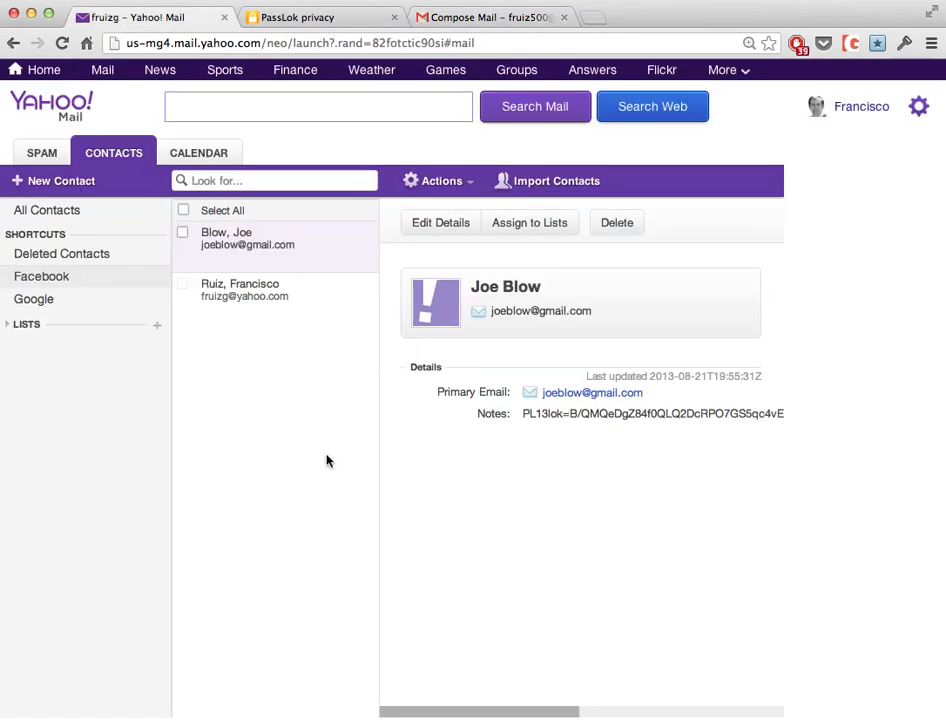
click(38, 156)
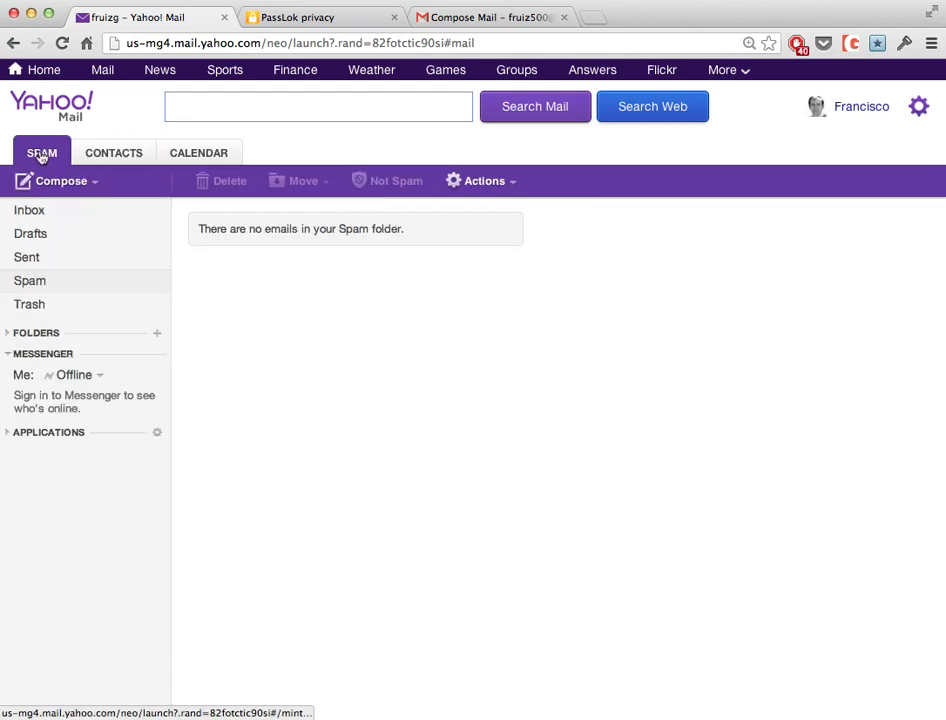
click(30, 211)
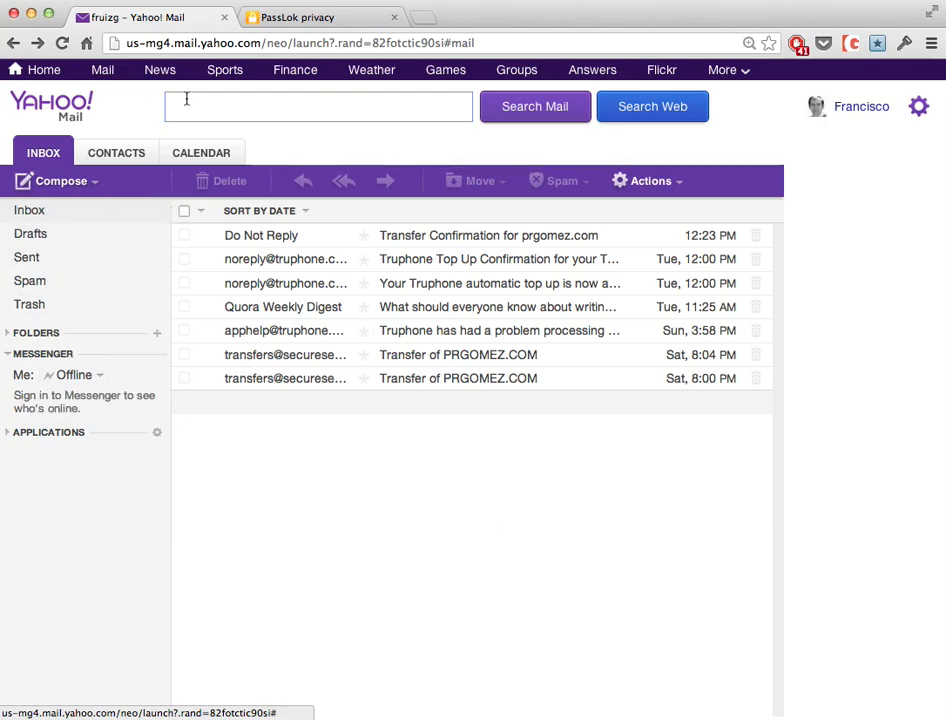
click(119, 158)
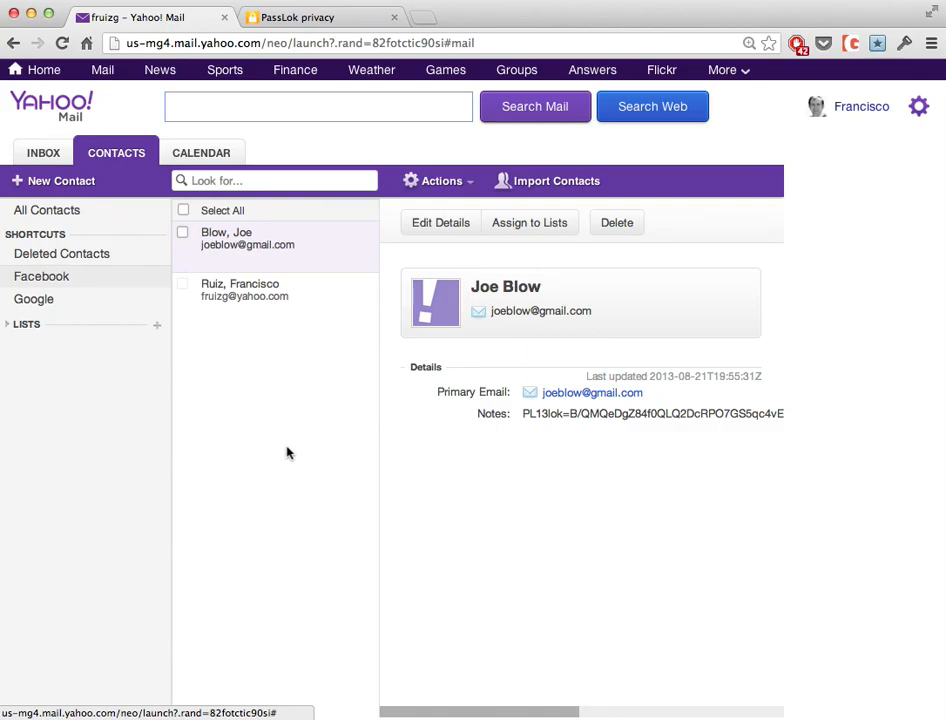
click(316, 20)
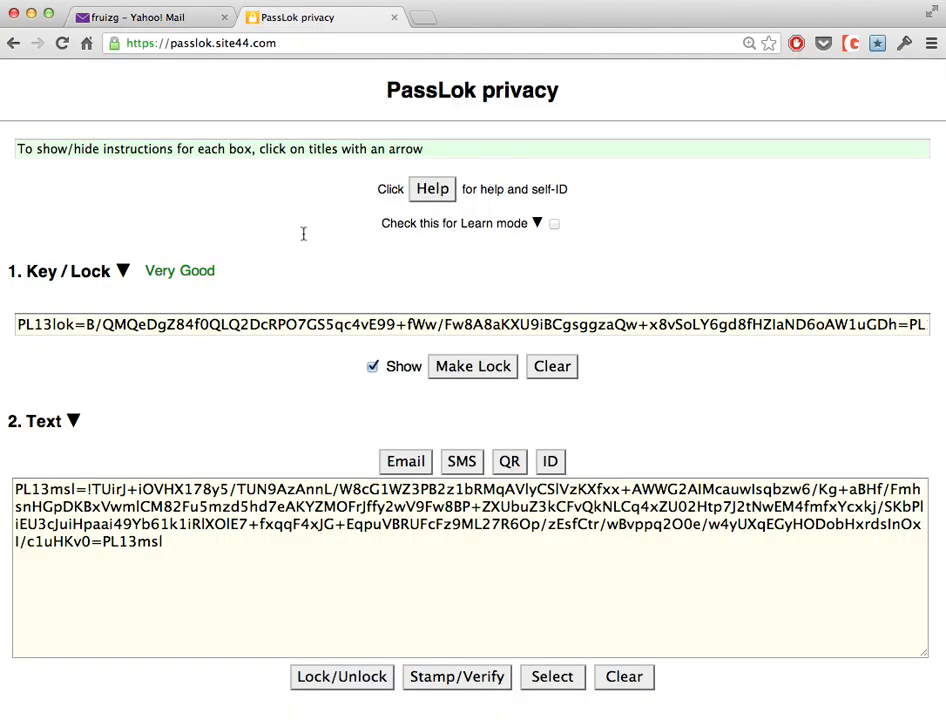
Try unlocking the PL13msl message, first with no Key and then with the secret Key; dismiss both failure warnings.
click(195, 543)
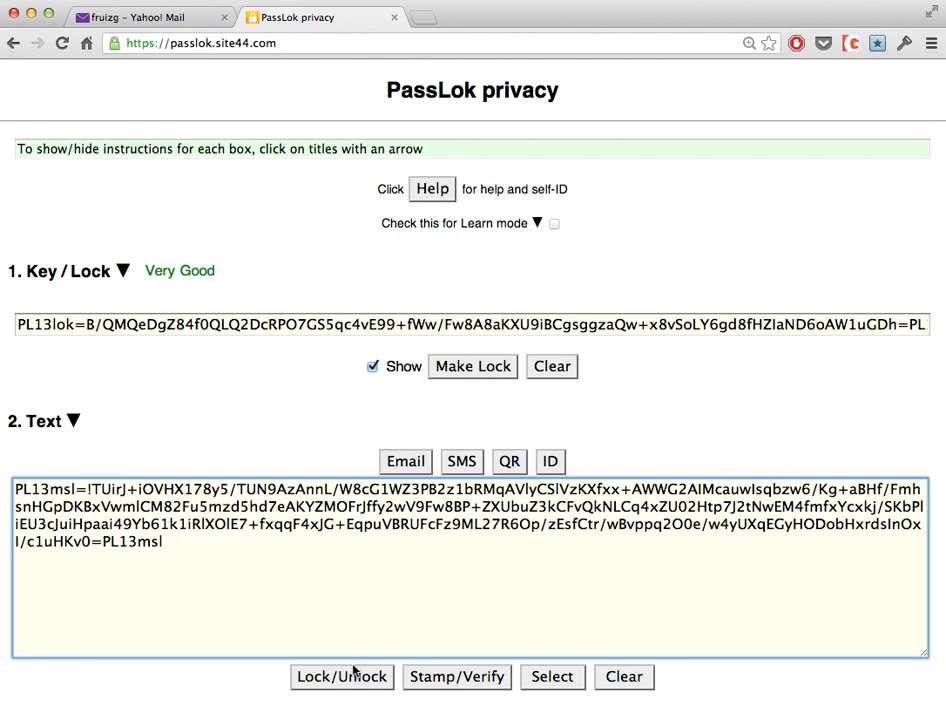
click(325, 680)
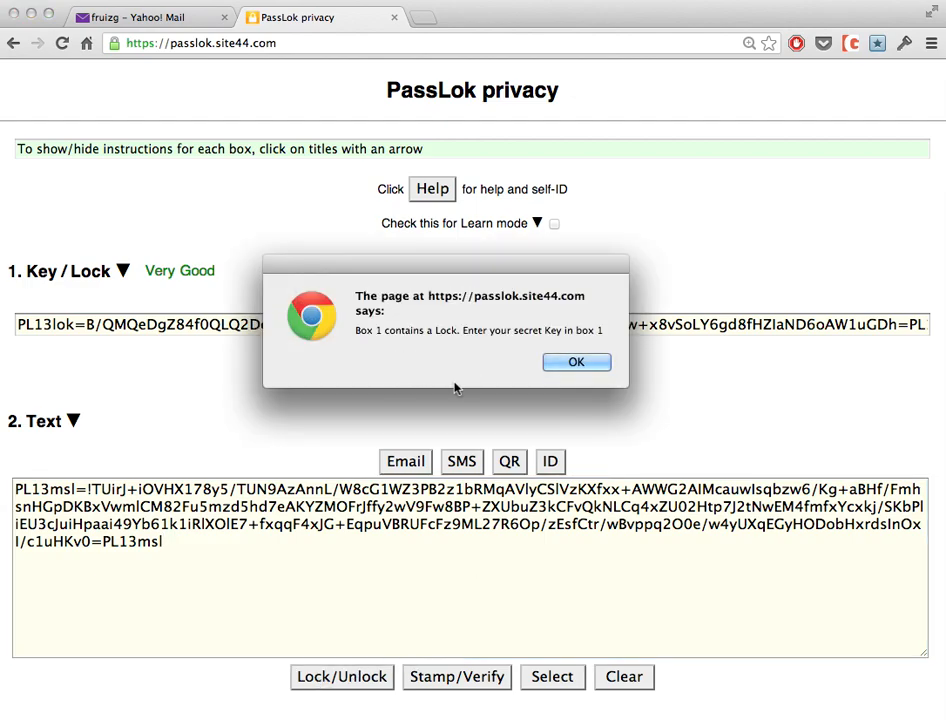
click(606, 366)
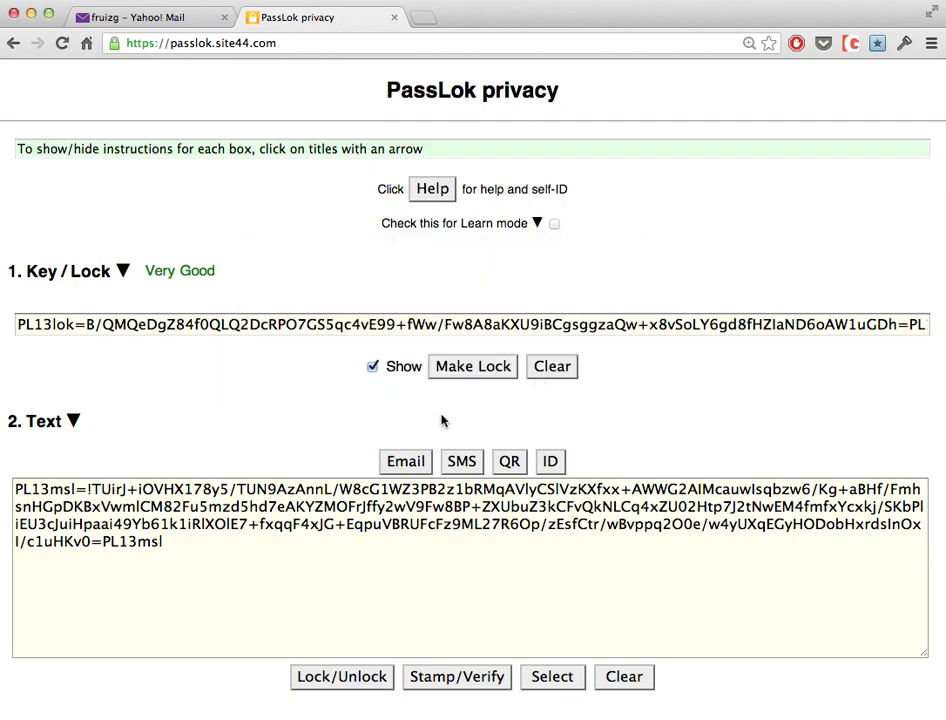
click(553, 366)
click(364, 327)
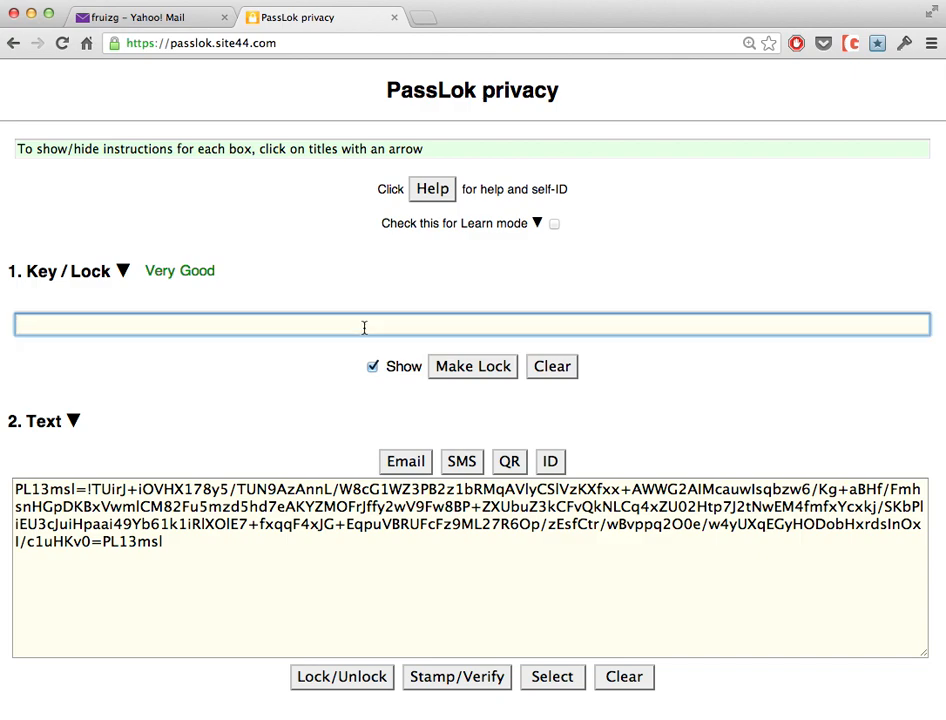
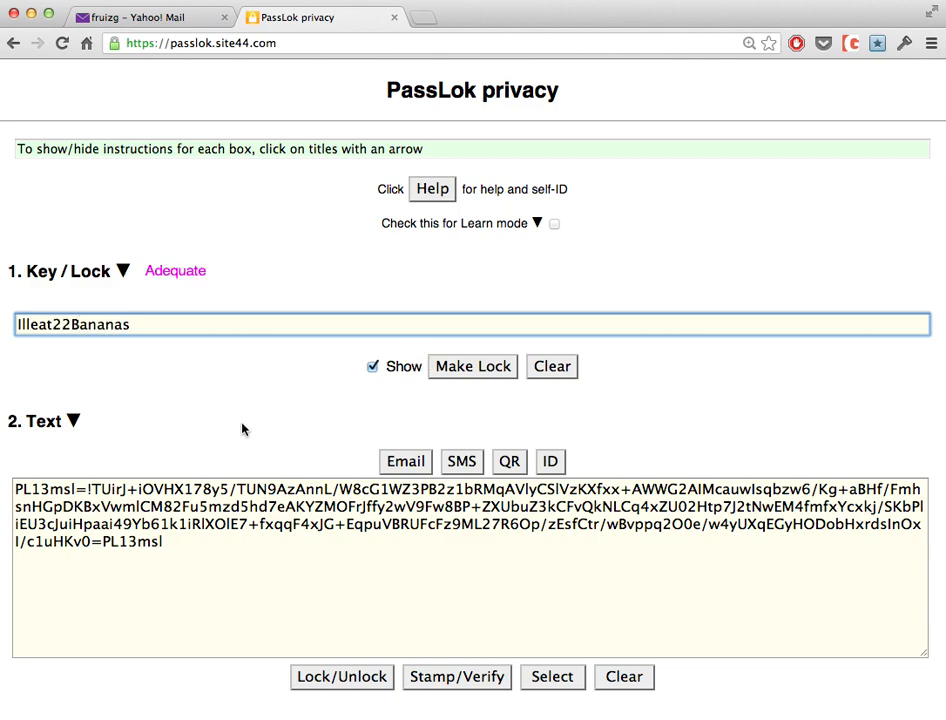
click(343, 678)
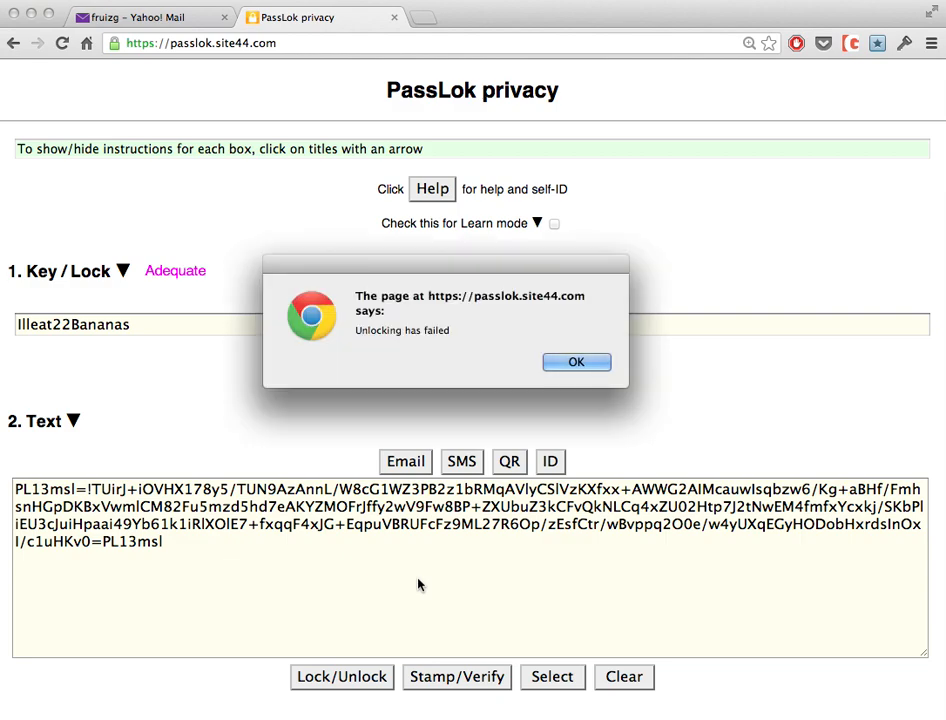
click(577, 363)
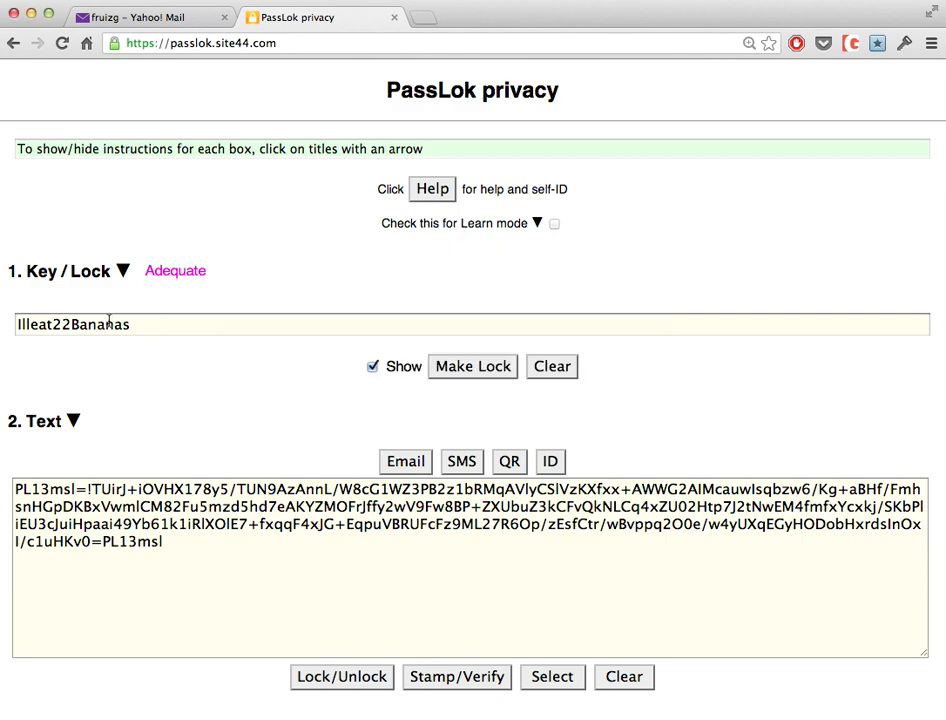
Correct the Key's spelling and unlock the message to reveal 'Thanks for the launch code. Launch at 23:00'.
click(30, 324)
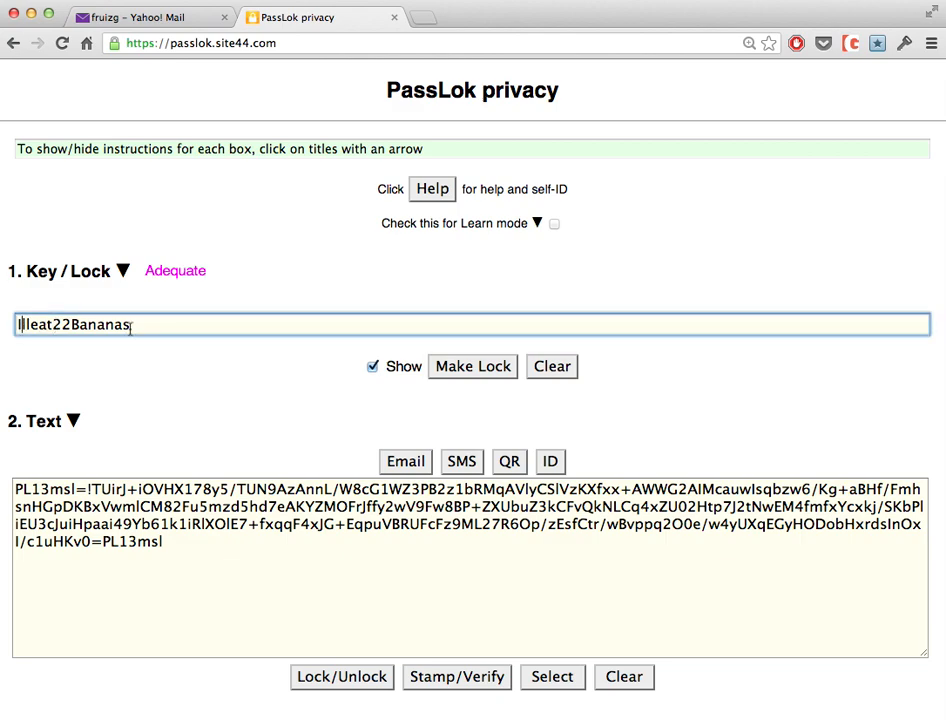
text(')
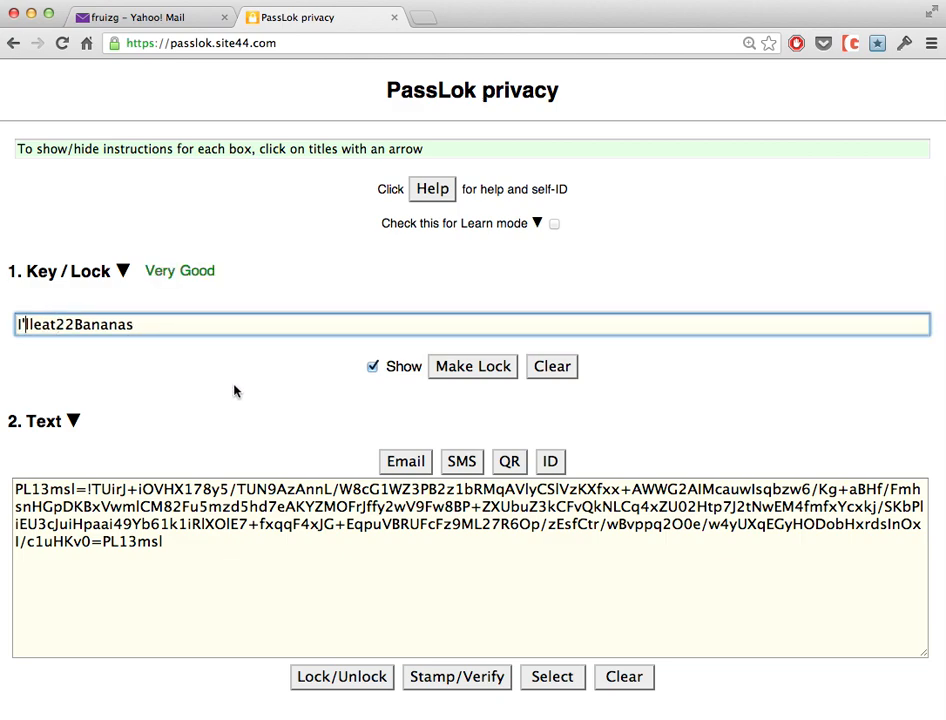
click(338, 677)
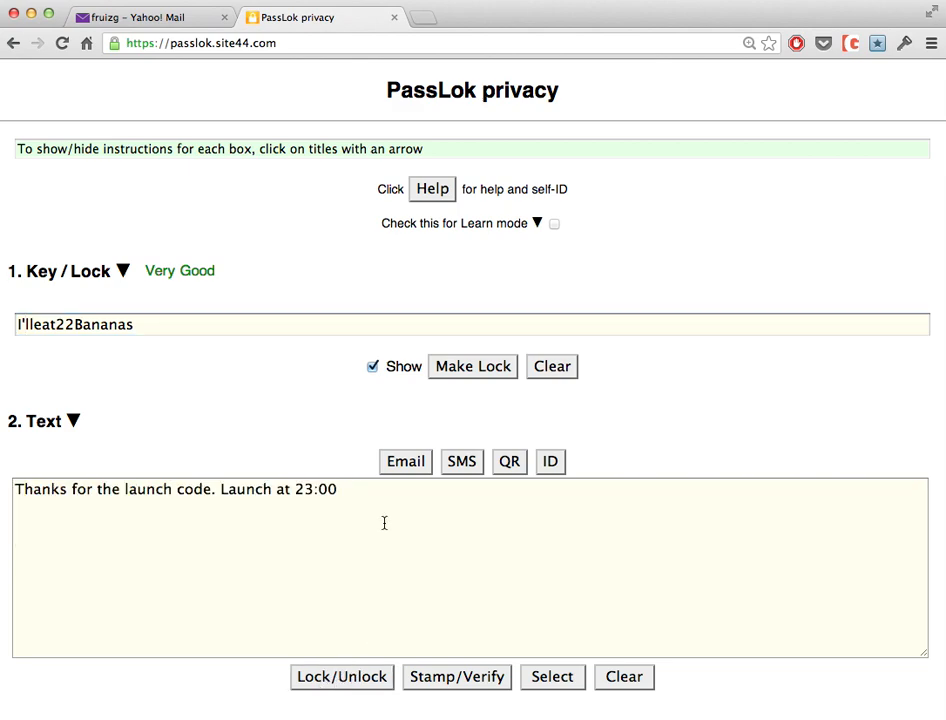
Clear the decrypted text, generate the PL13lok Lock from the Key, and mask the Key as dots.
drag(381, 497, 12, 489)
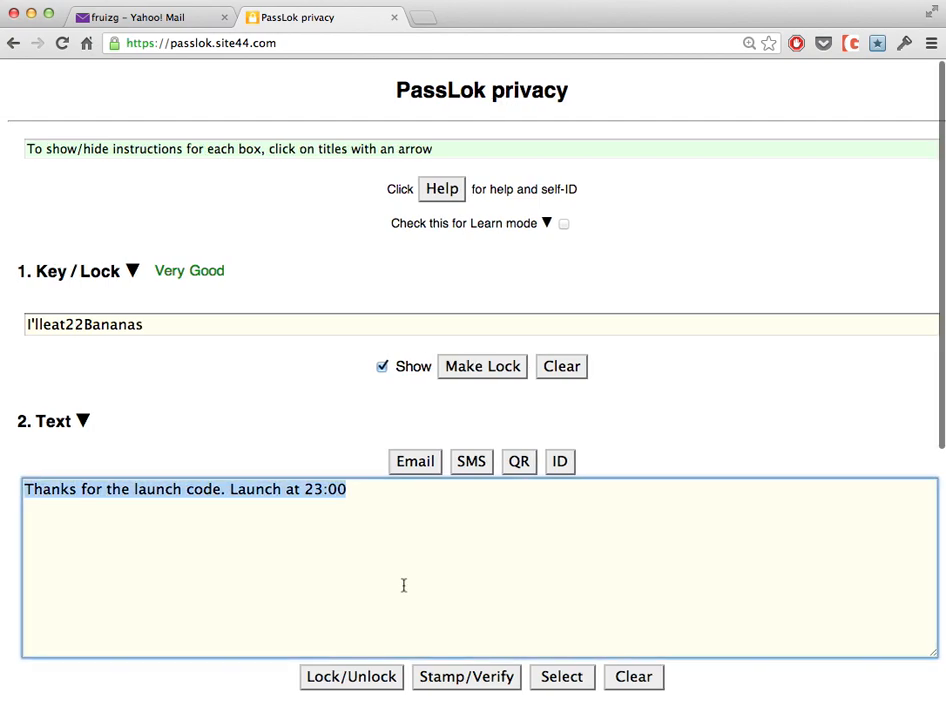
click(521, 563)
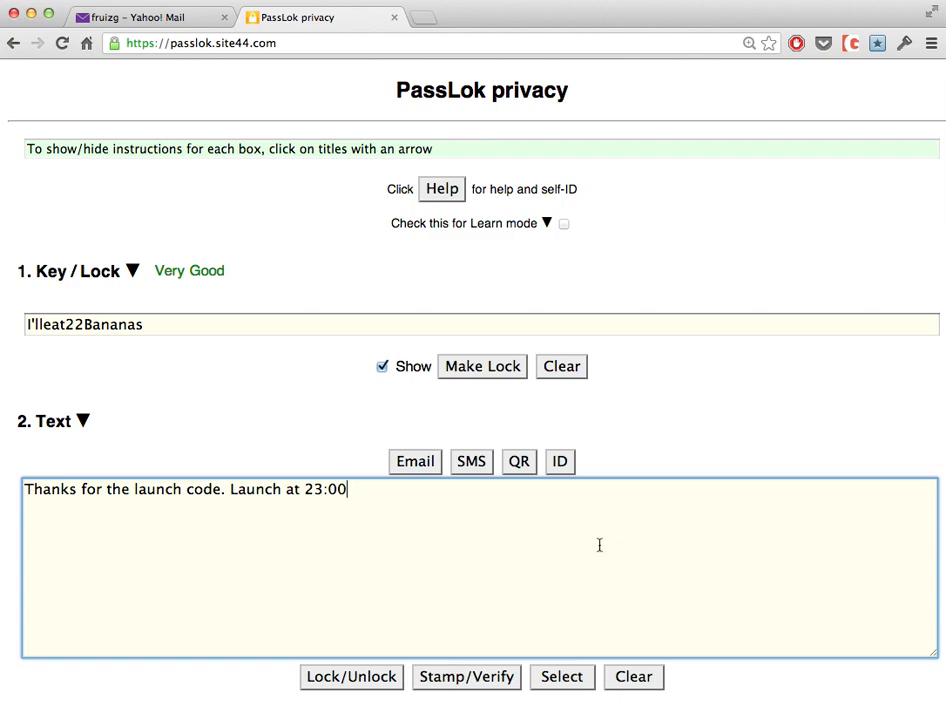
click(638, 682)
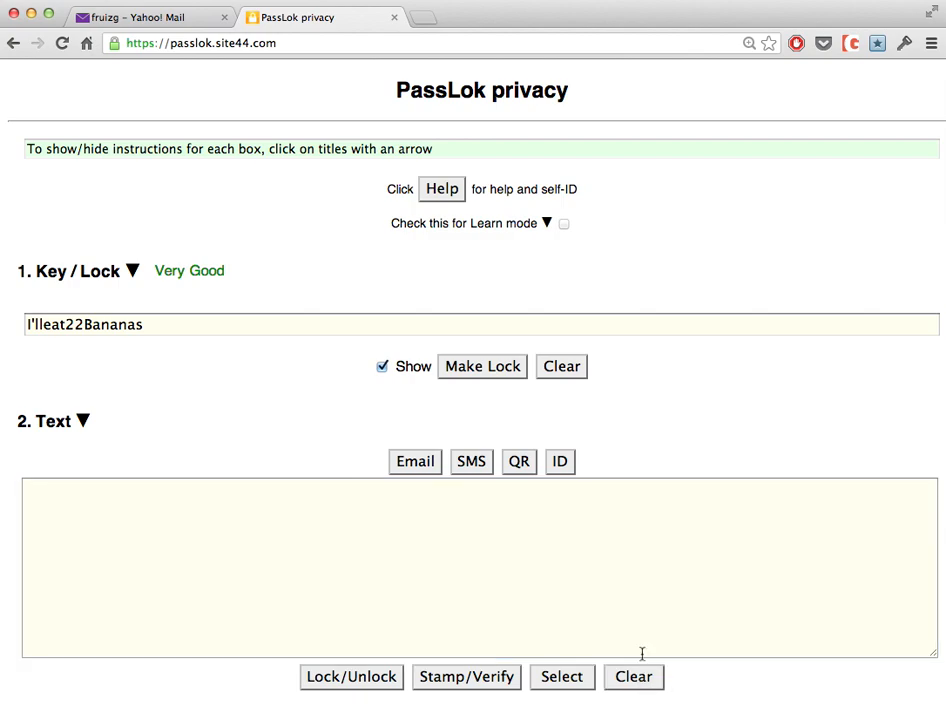
click(483, 372)
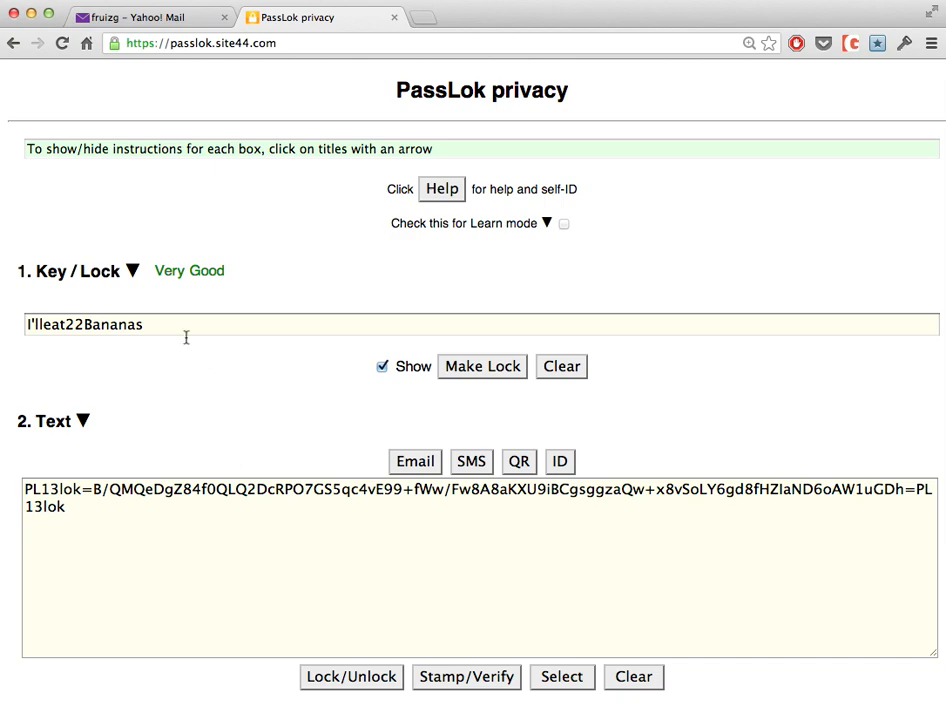
click(382, 367)
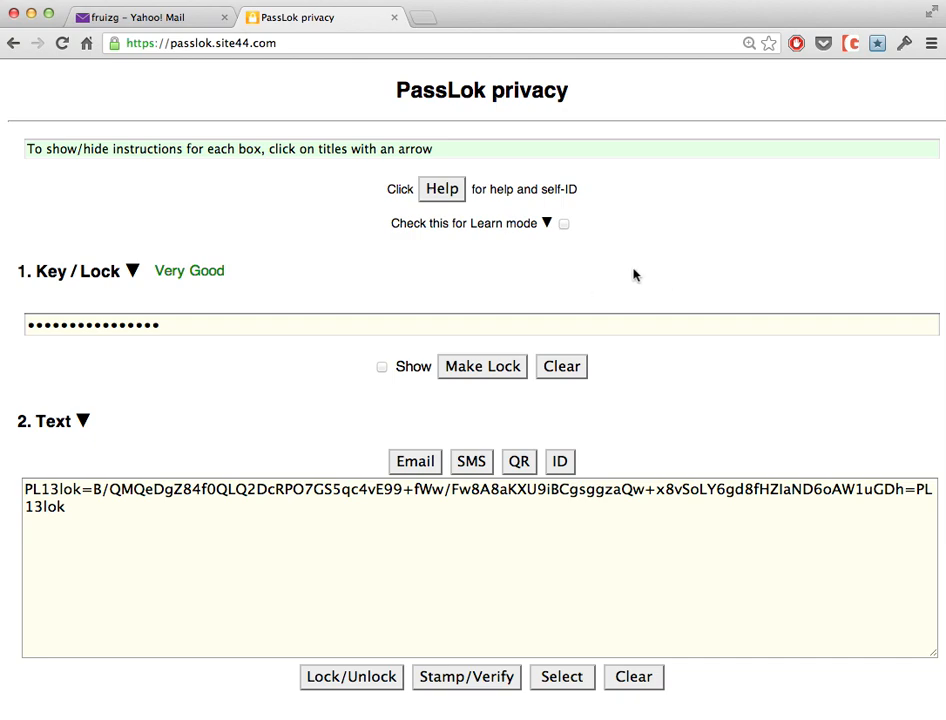
Read the 'Lock a message with a Lock' help section, then go back to the Yahoo Mail contacts.
click(444, 191)
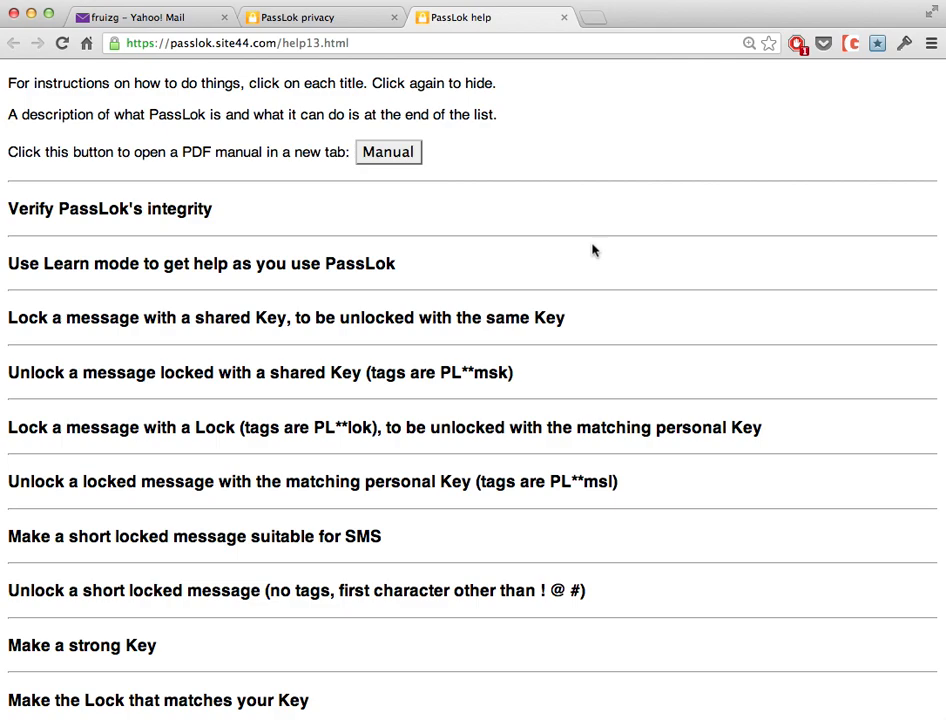
scroll(592, 250, down, 2)
scroll(592, 250, up, 2)
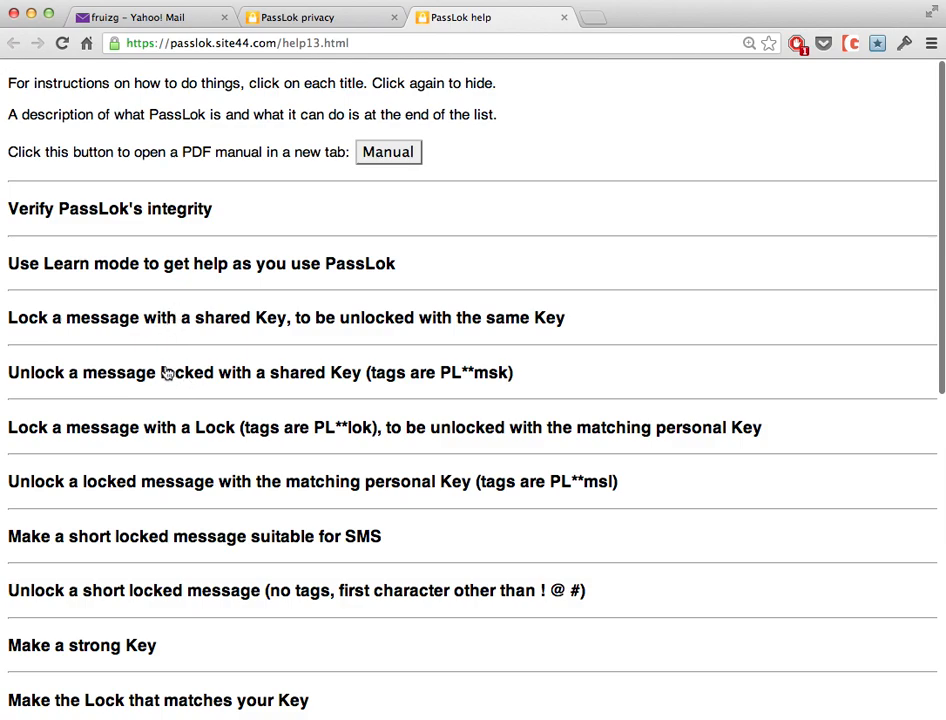
click(247, 431)
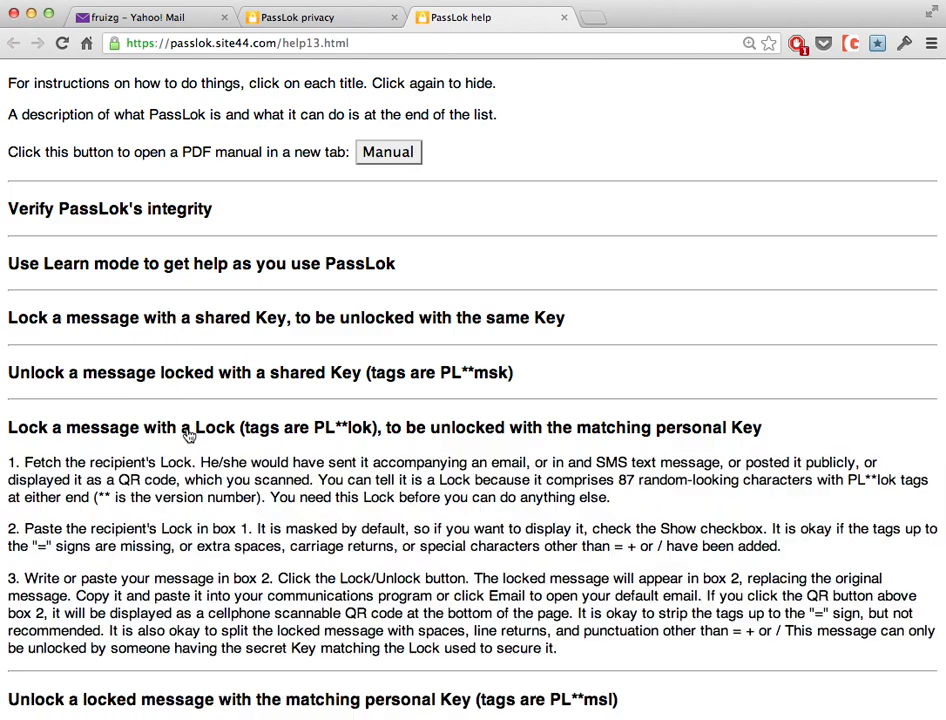
scroll(358, 518, down, 2)
scroll(358, 518, up, 2)
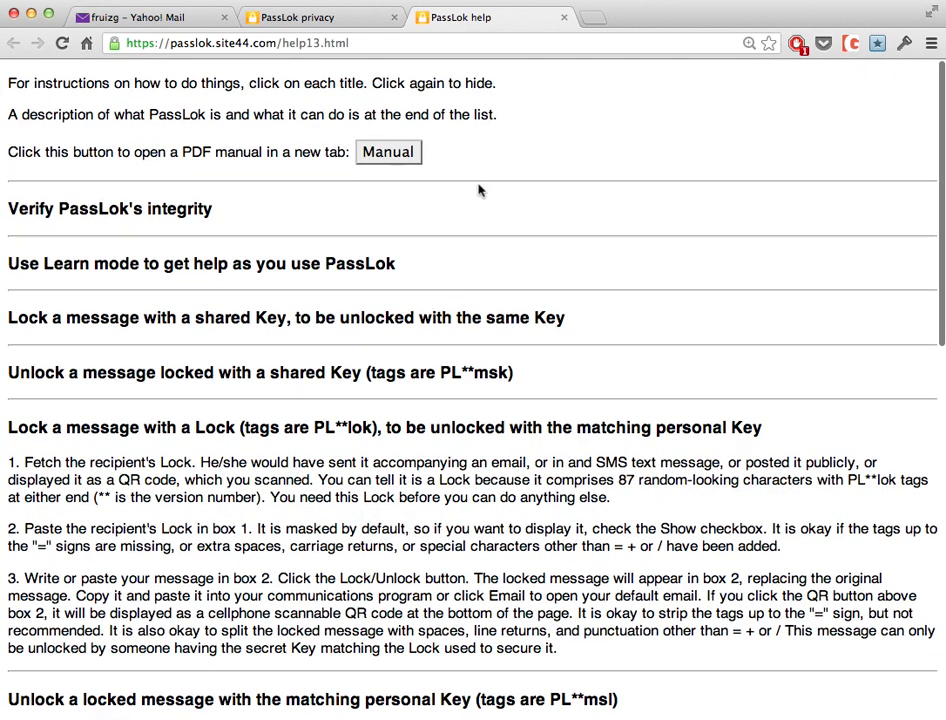
click(305, 19)
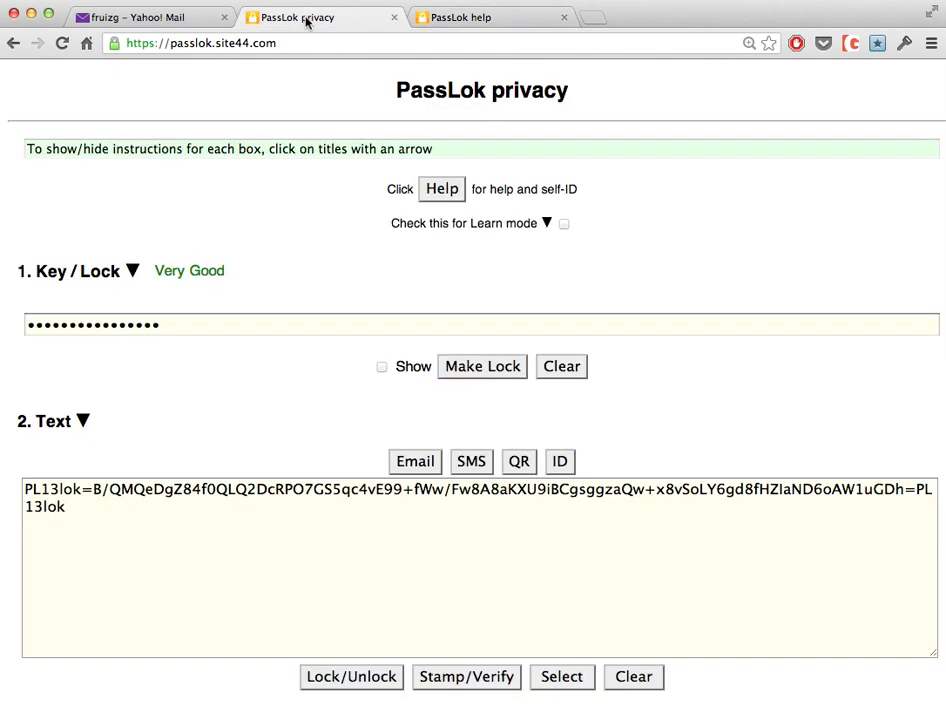
click(140, 18)
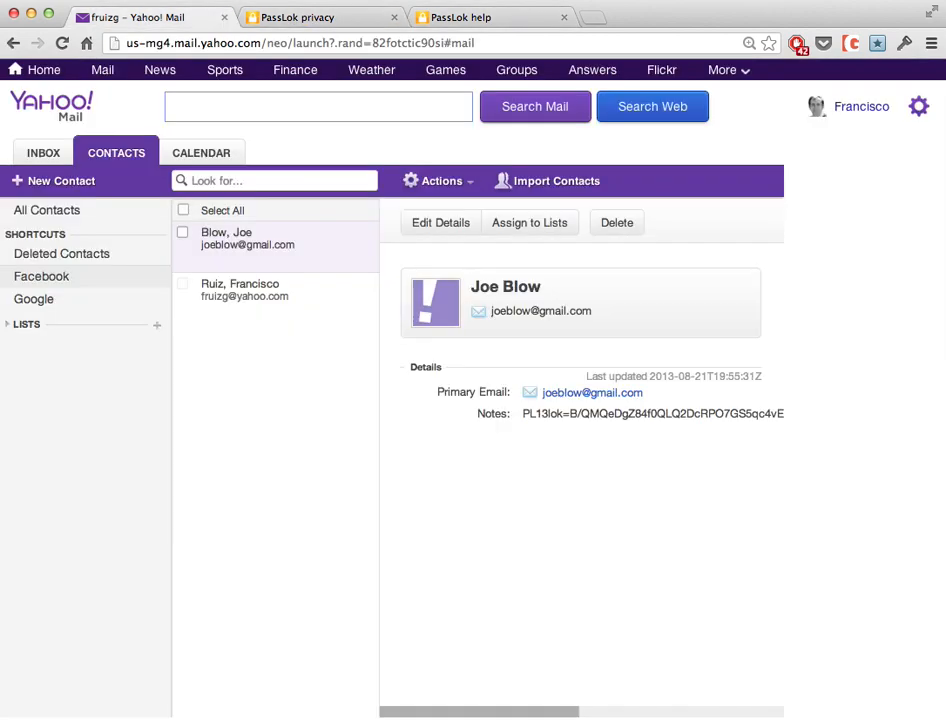